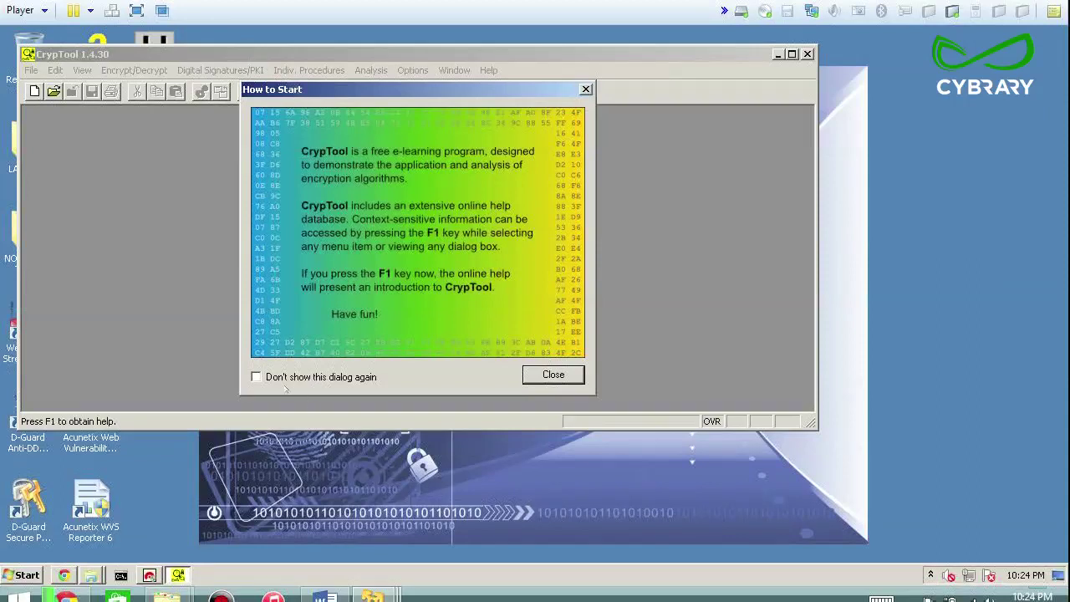
Tick 'Don't show this dialog again' on the How to Start screen and close it
{"action": "left_click", "coordinate": [257, 377]}
{"action": "left_click", "coordinate": [553, 375]}
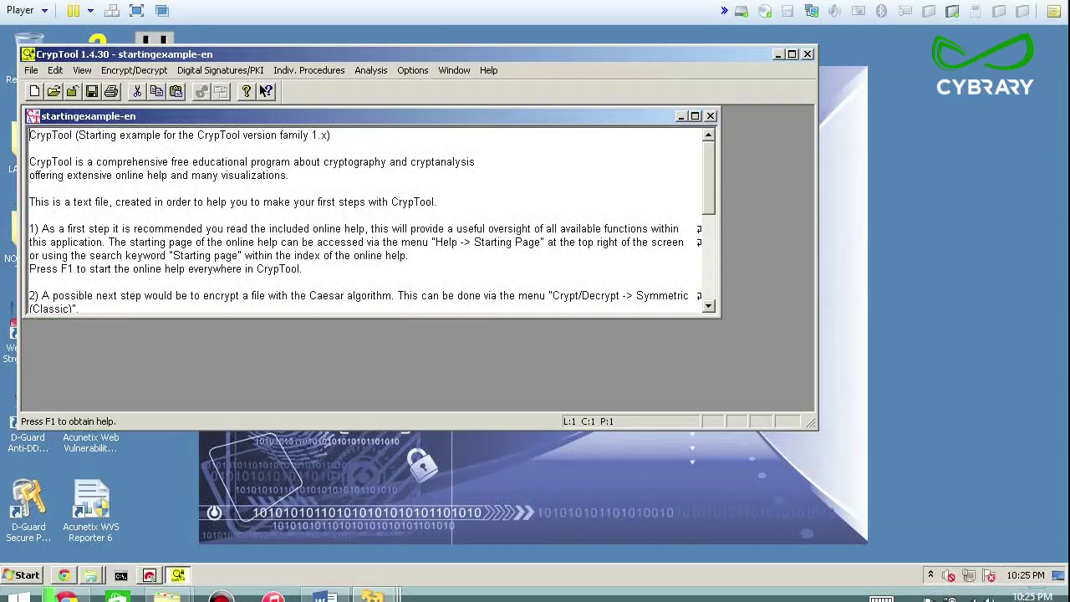
Read through the startingexample-en document, then close its window
{"action": "left_click_drag", "start_coordinate": [108, 176], "coordinate": [197, 164]}
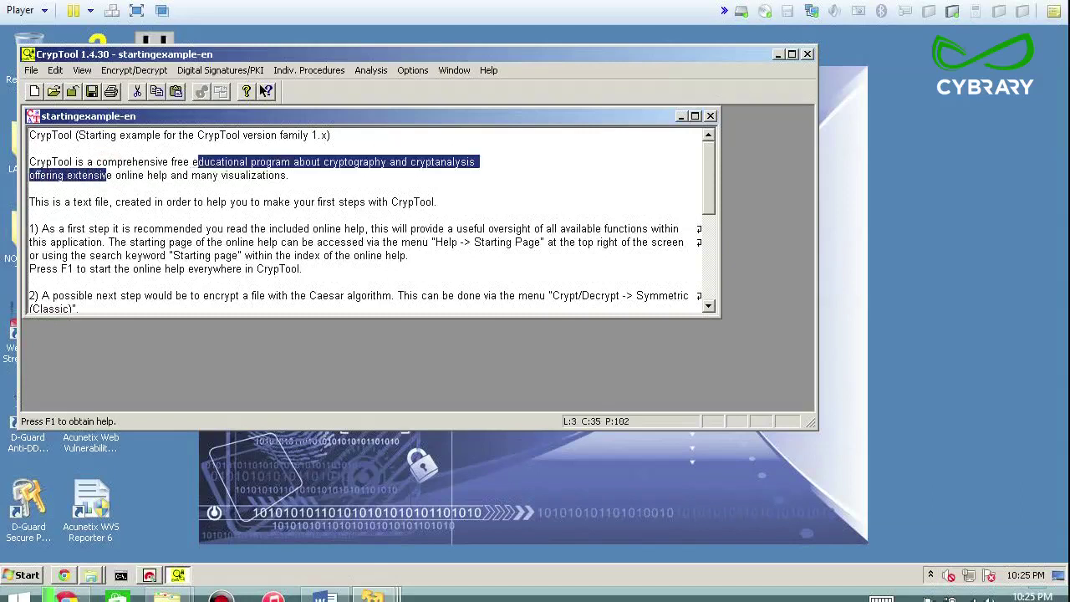
{"action": "scroll", "coordinate": [371, 220], "scroll_direction": "down", "scroll_amount": 5}
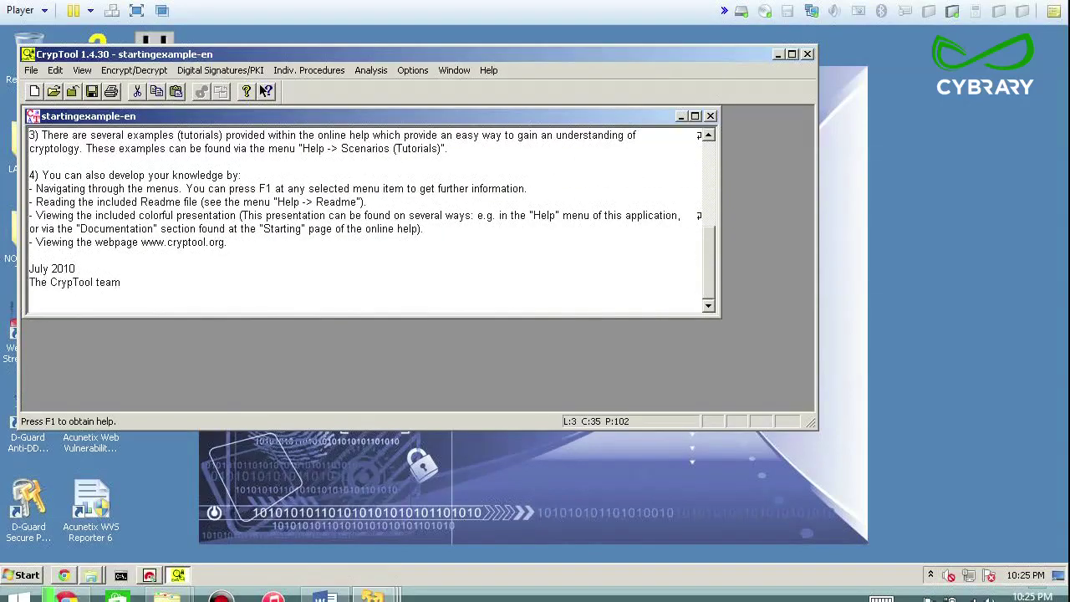
{"action": "left_click", "coordinate": [711, 116]}
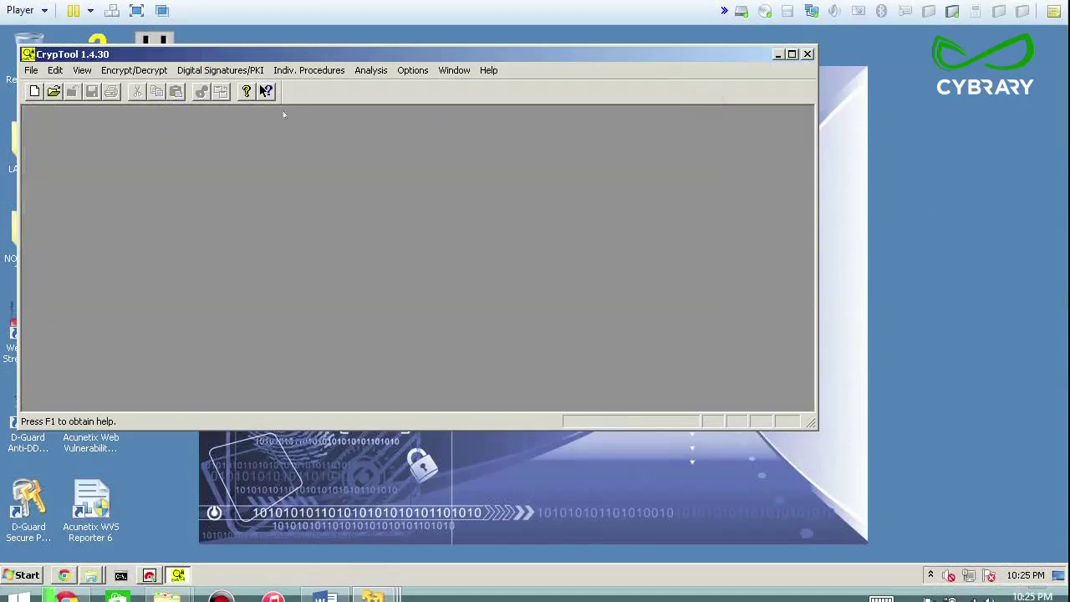
Open encryptme.txt.txt from C:\leo with the file filter set to All files (*.*)
{"action": "left_click", "coordinate": [31, 71]}
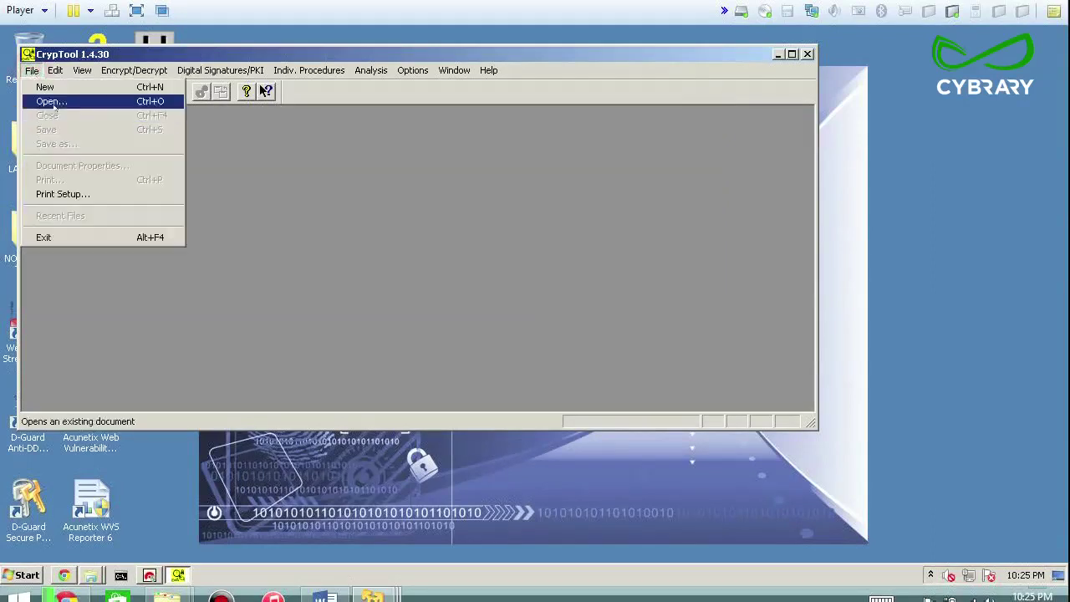
{"action": "left_click", "coordinate": [52, 101]}
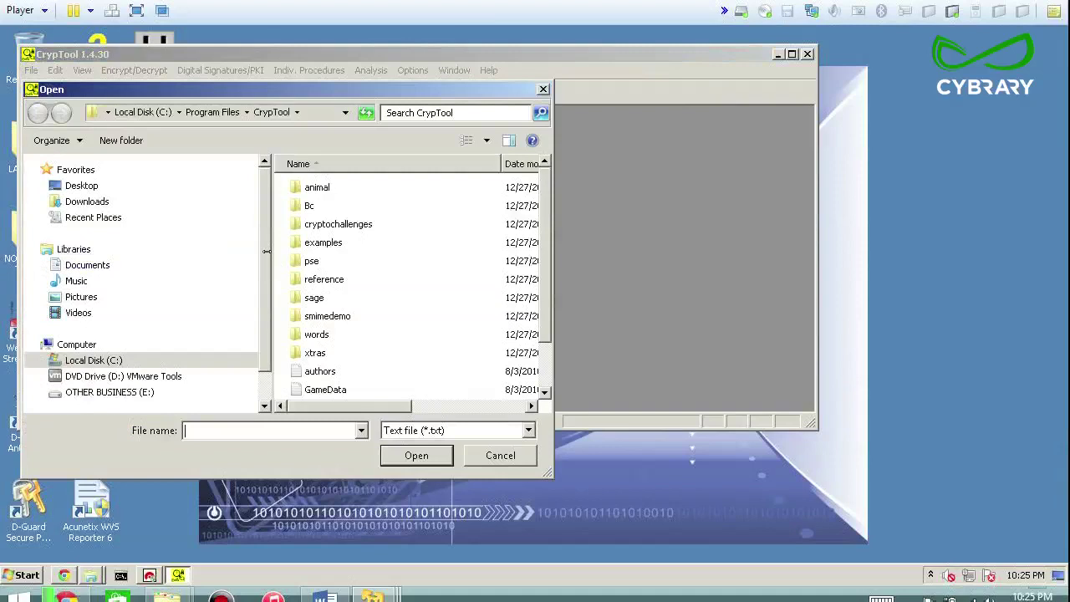
{"action": "left_click", "coordinate": [84, 361]}
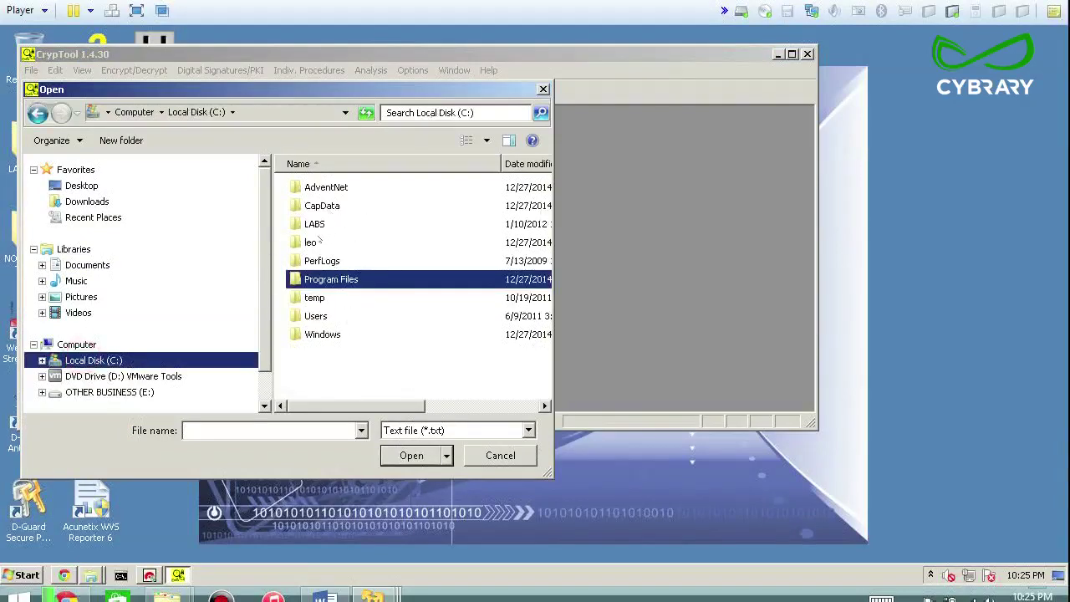
{"action": "double_click", "coordinate": [317, 241]}
{"action": "left_click", "coordinate": [414, 430]}
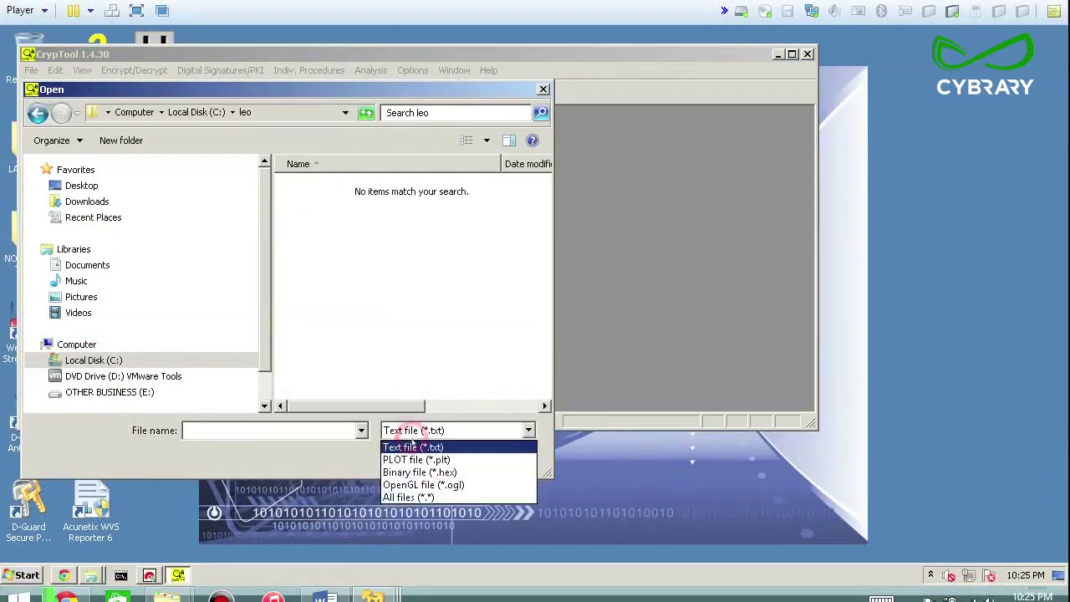
{"action": "left_click", "coordinate": [418, 497]}
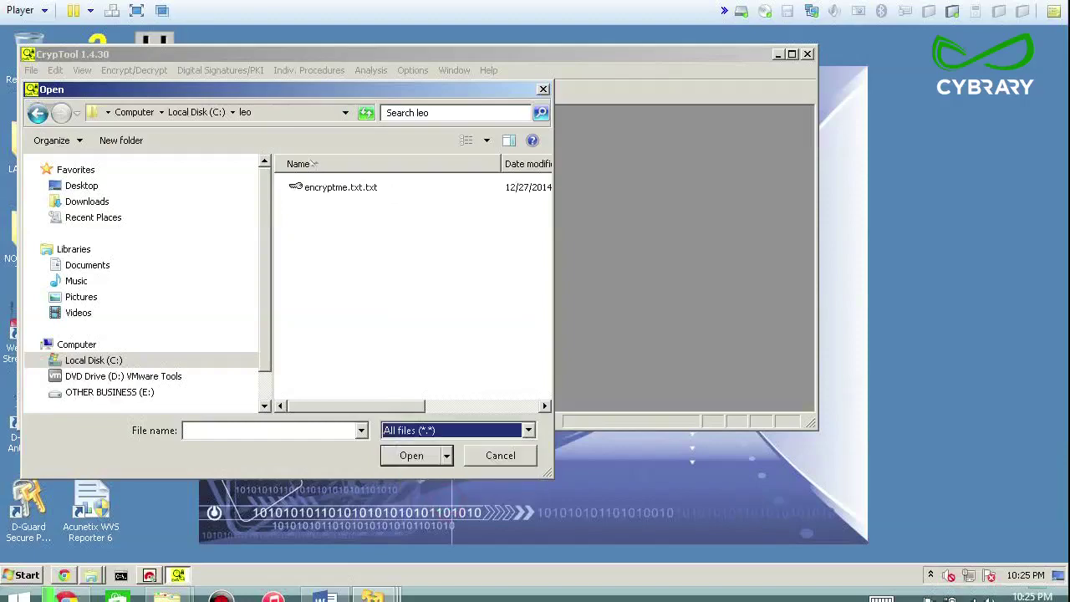
{"action": "left_click", "coordinate": [331, 188]}
{"action": "left_click", "coordinate": [418, 454]}
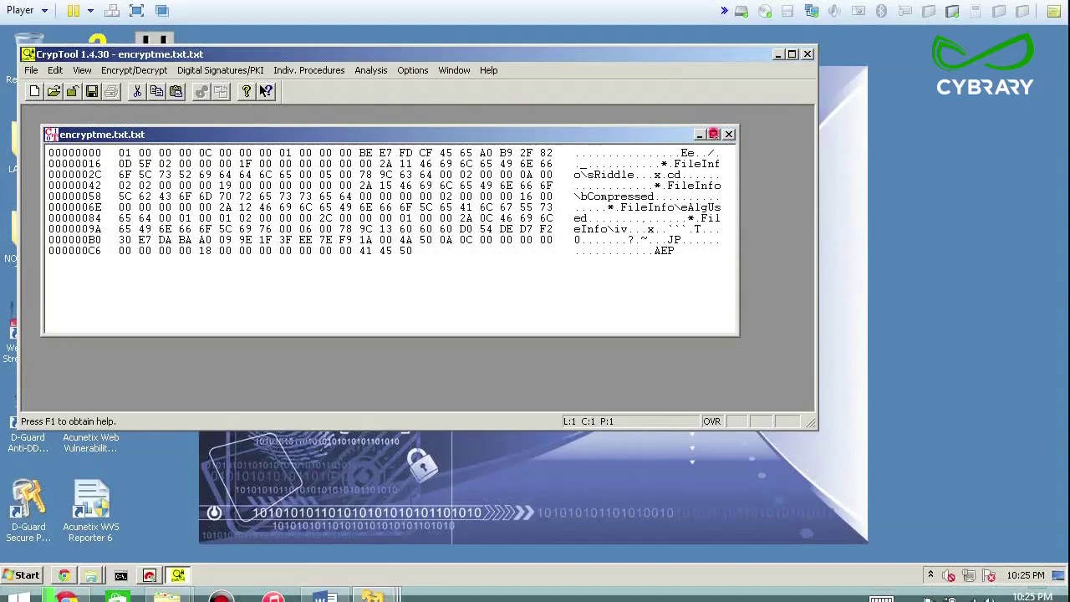
Maximize the hex window and highlight the FileInfo and Compressed header bytes
{"action": "left_click", "coordinate": [713, 134]}
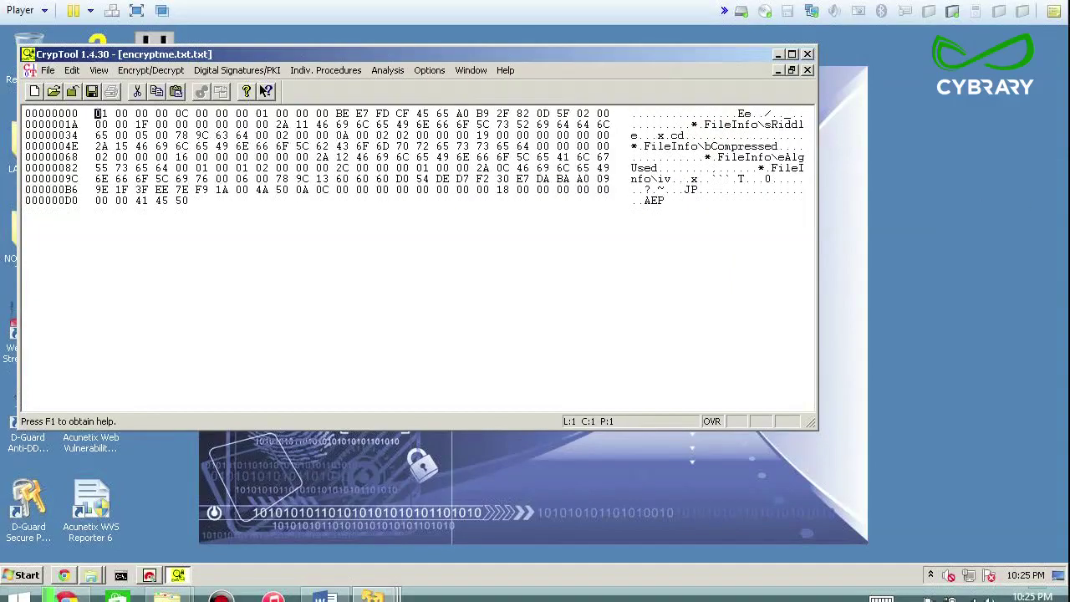
{"action": "left_click_drag", "start_coordinate": [709, 124], "coordinate": [769, 124]}
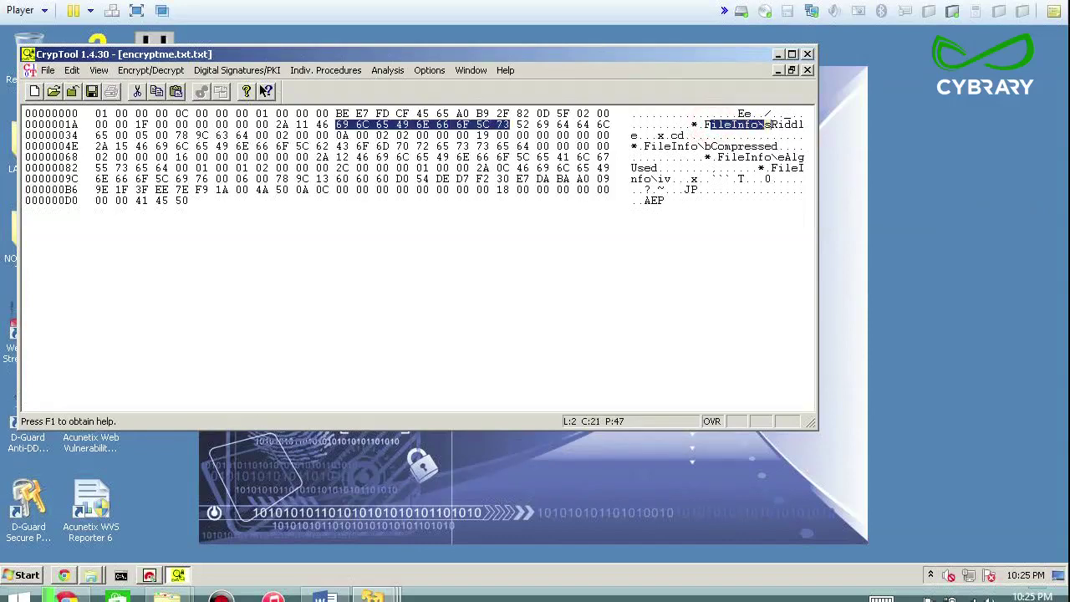
{"action": "left_click_drag", "start_coordinate": [713, 146], "coordinate": [779, 146]}
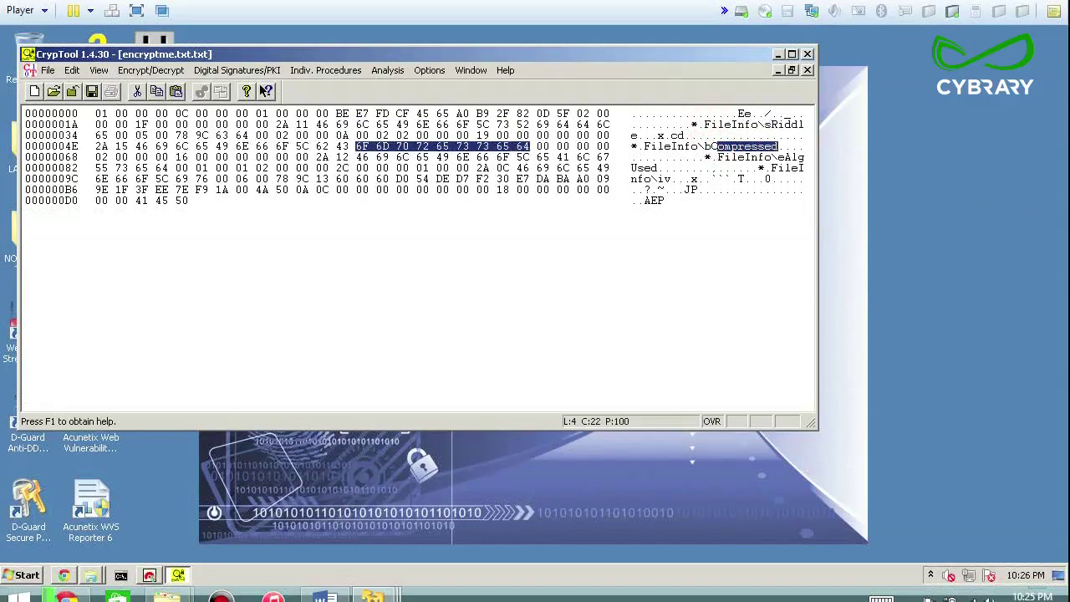
{"action": "left_click_drag", "start_coordinate": [731, 156], "coordinate": [776, 160]}
{"action": "left_click", "coordinate": [785, 168]}
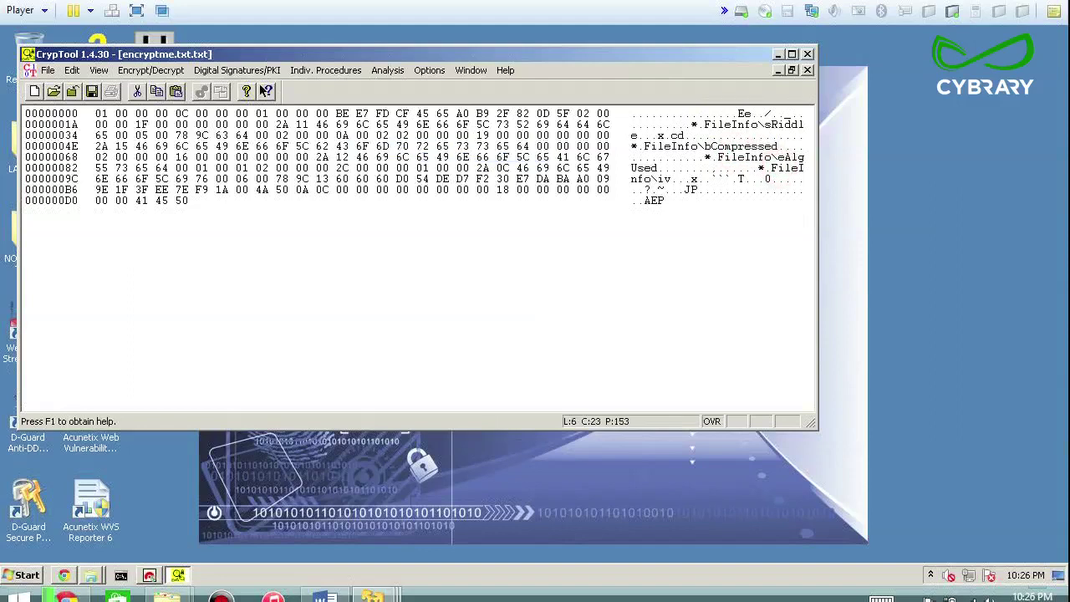
Select the 41 45 bytes near the end, then the whole file, and clear the selection
{"action": "left_click_drag", "start_coordinate": [645, 201], "coordinate": [657, 200]}
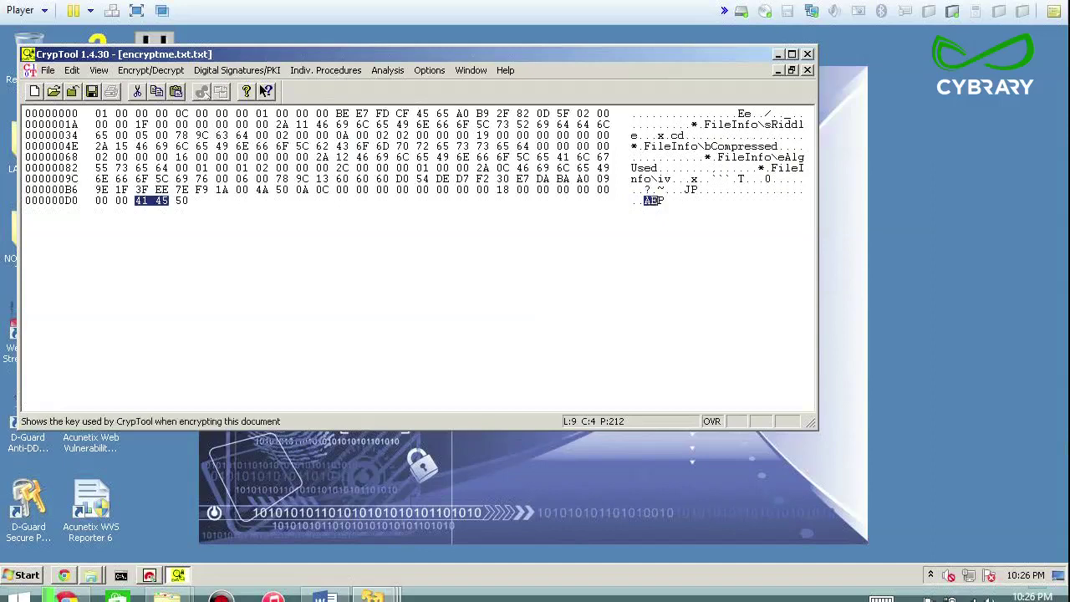
{"action": "left_click", "coordinate": [182, 135]}
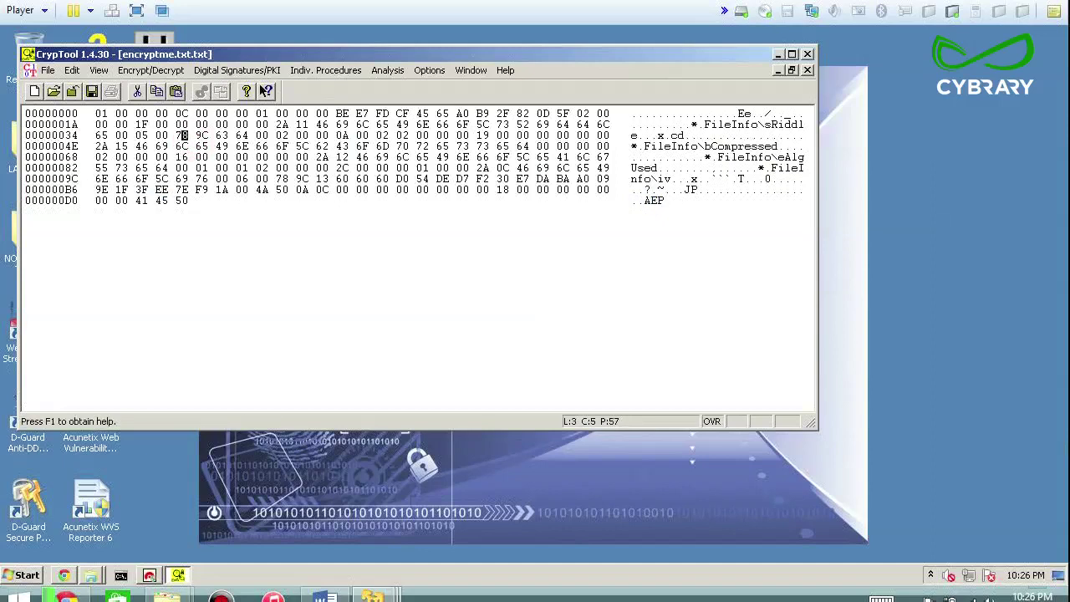
{"action": "left_click_drag", "start_coordinate": [688, 201], "coordinate": [639, 113]}
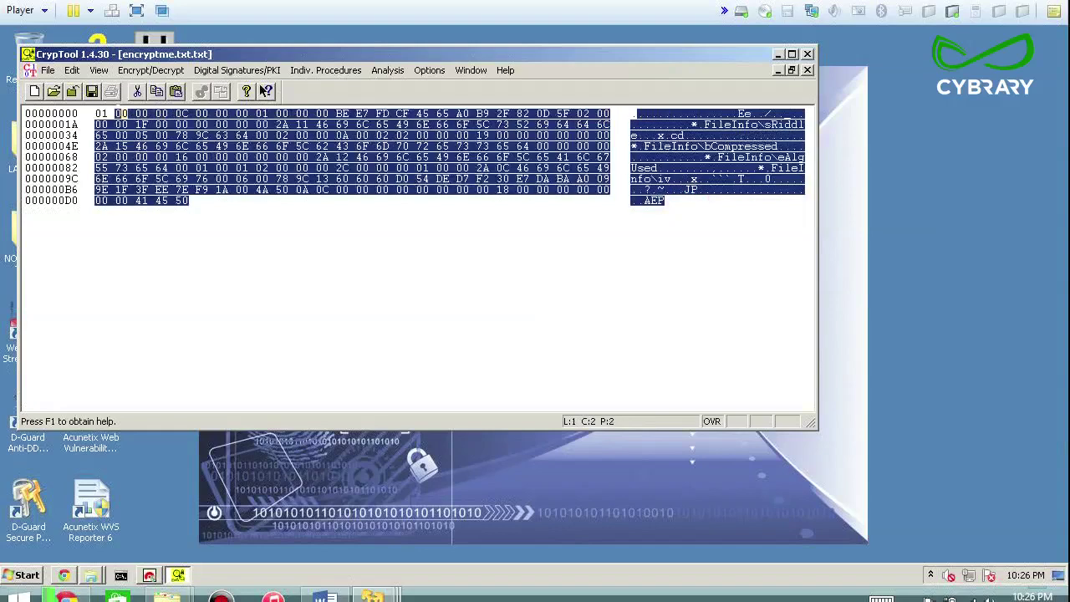
{"action": "left_click", "coordinate": [100, 114]}
{"action": "left_click_drag", "start_coordinate": [101, 114], "coordinate": [205, 200]}
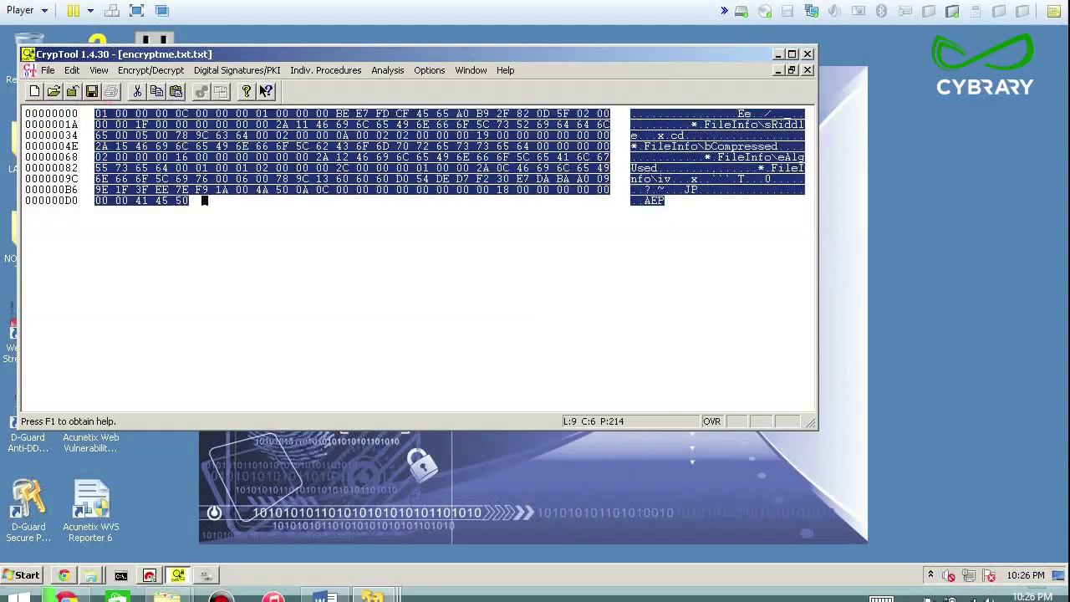
{"action": "left_click", "coordinate": [97, 124]}
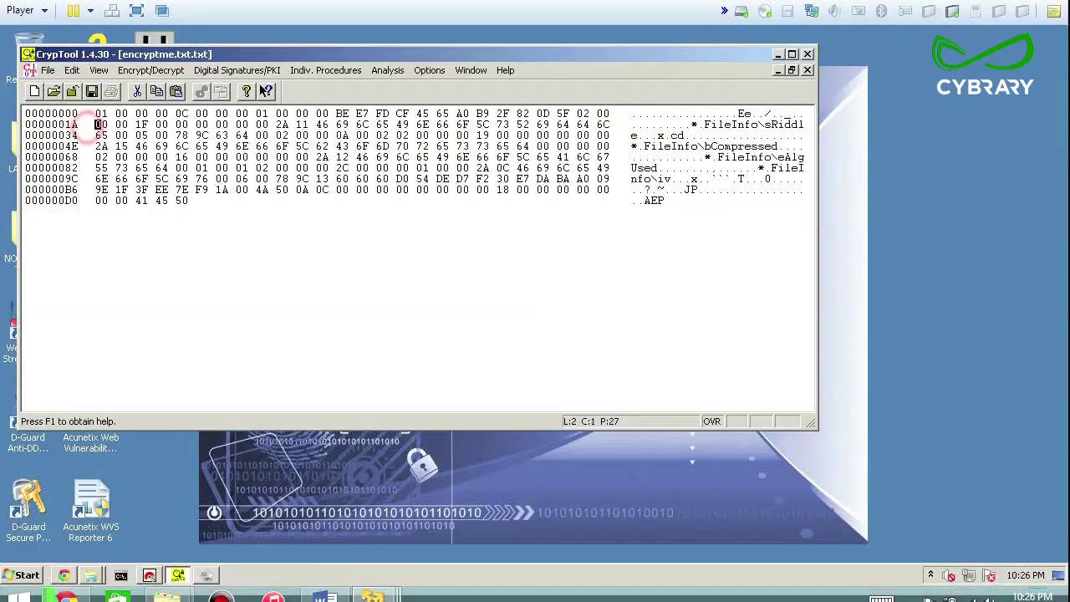
{"action": "left_click", "coordinate": [48, 71]}
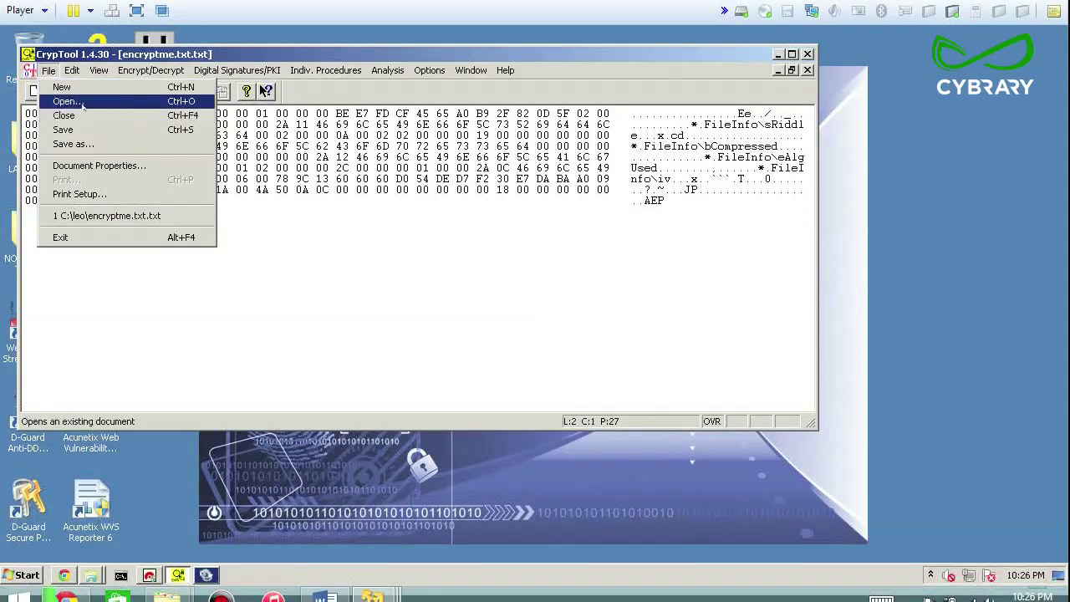
Browse from C:\ back into leo in the Open dialog, leaving the filter on Text file (*.txt)
{"action": "left_click", "coordinate": [68, 101]}
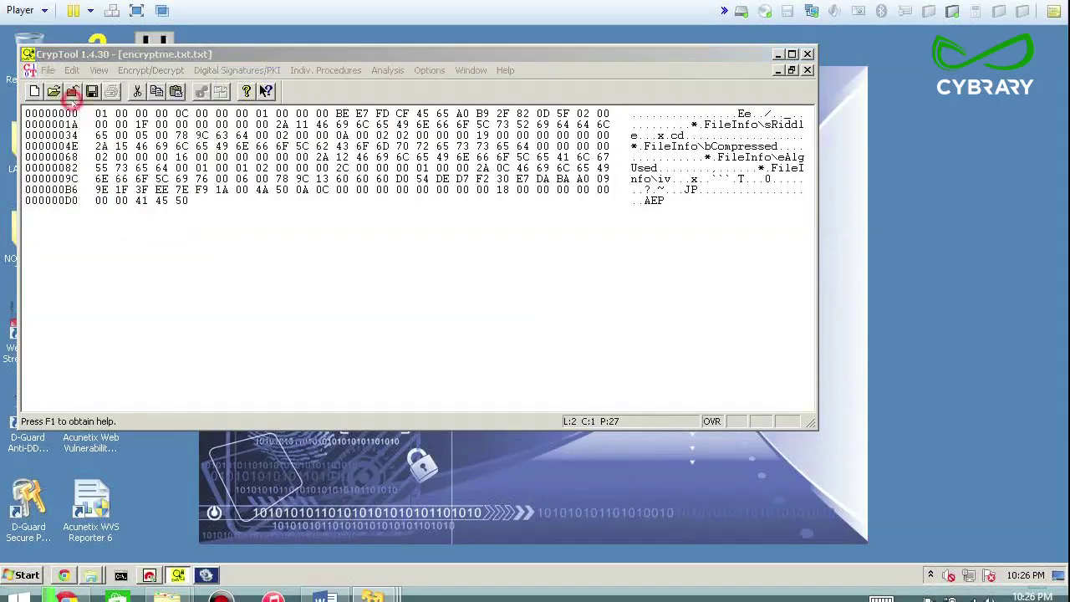
{"action": "left_click", "coordinate": [502, 430]}
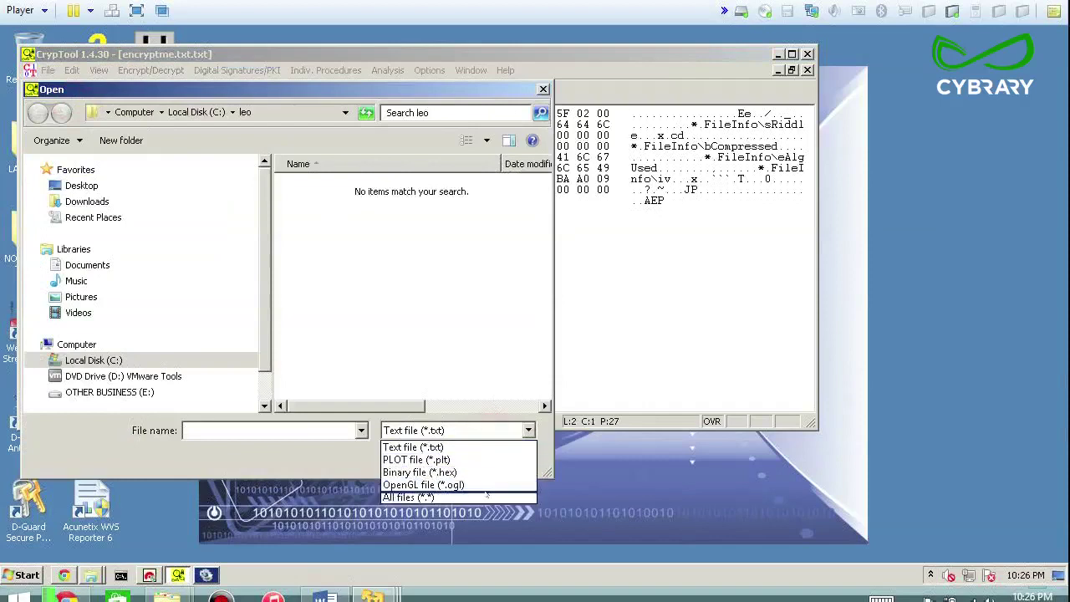
{"action": "left_click", "coordinate": [483, 497]}
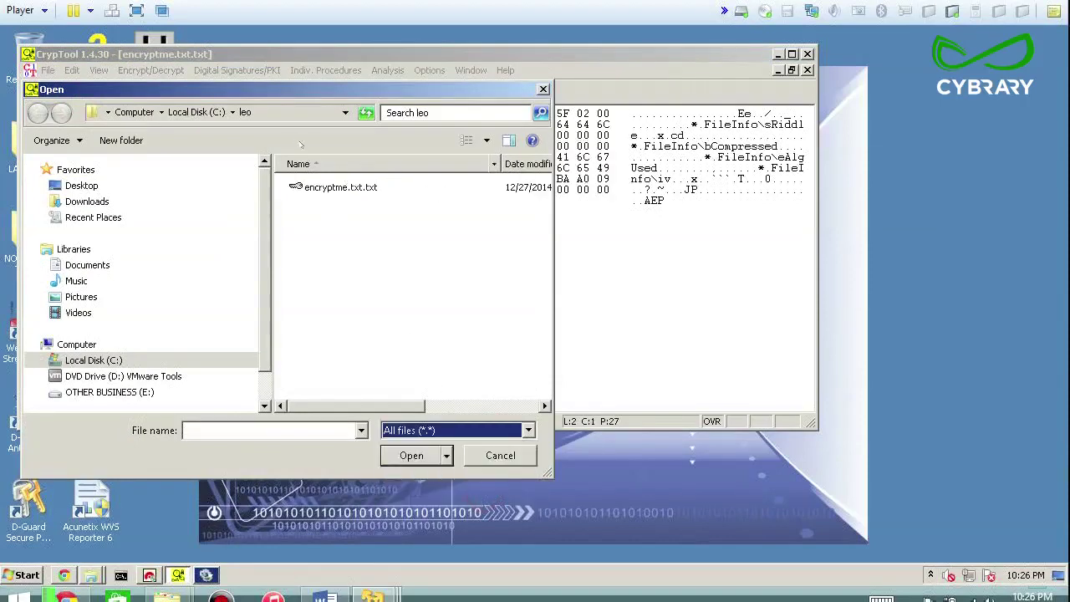
{"action": "left_click", "coordinate": [245, 112]}
{"action": "left_click", "coordinate": [210, 111]}
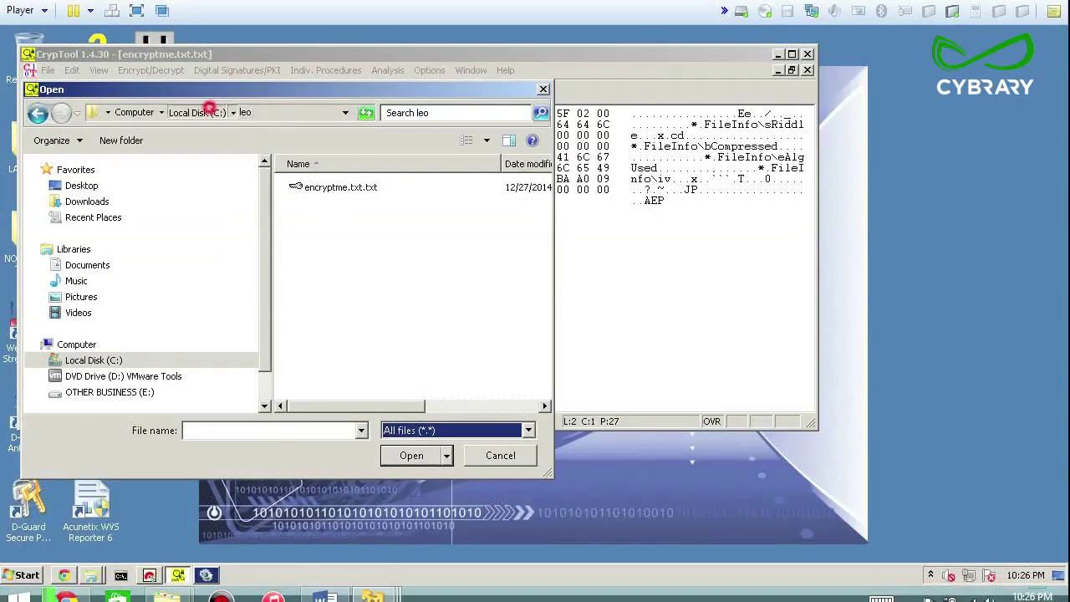
{"action": "double_click", "coordinate": [330, 243]}
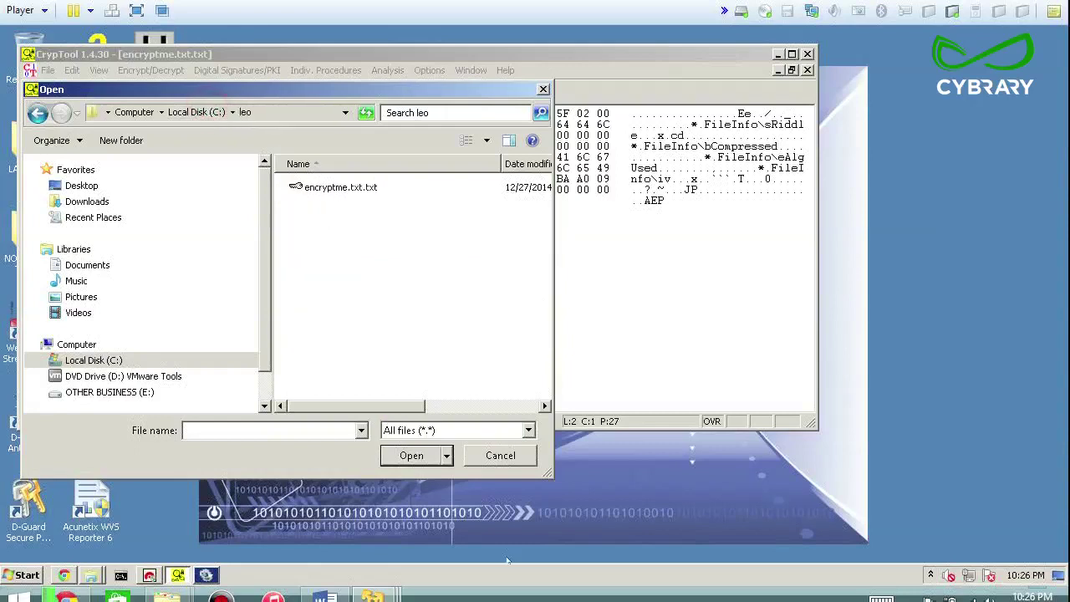
{"action": "left_click", "coordinate": [362, 430]}
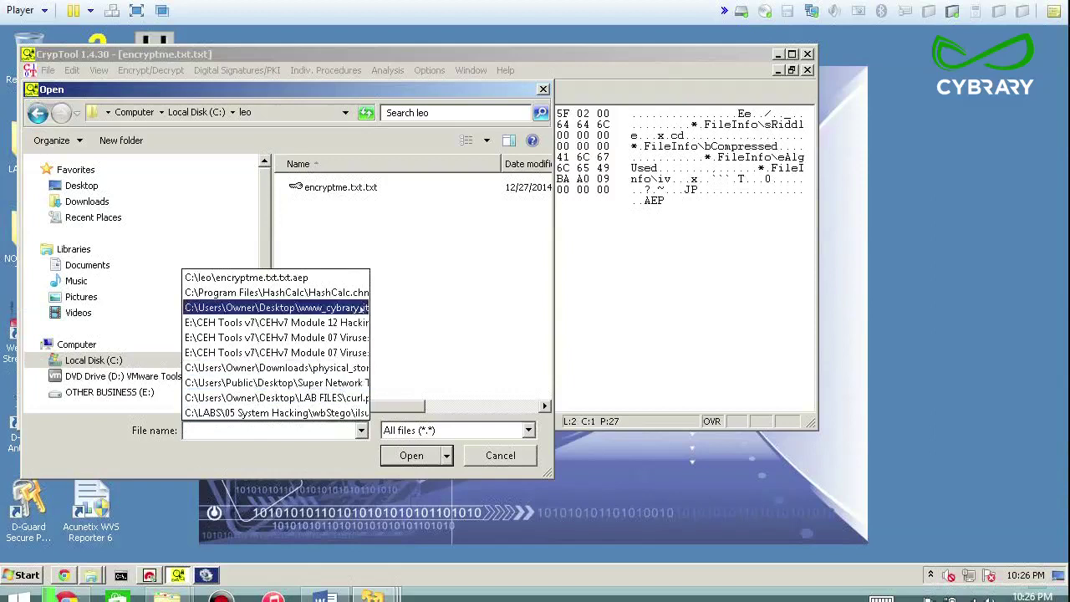
{"action": "left_click", "coordinate": [410, 242]}
{"action": "left_click", "coordinate": [483, 430]}
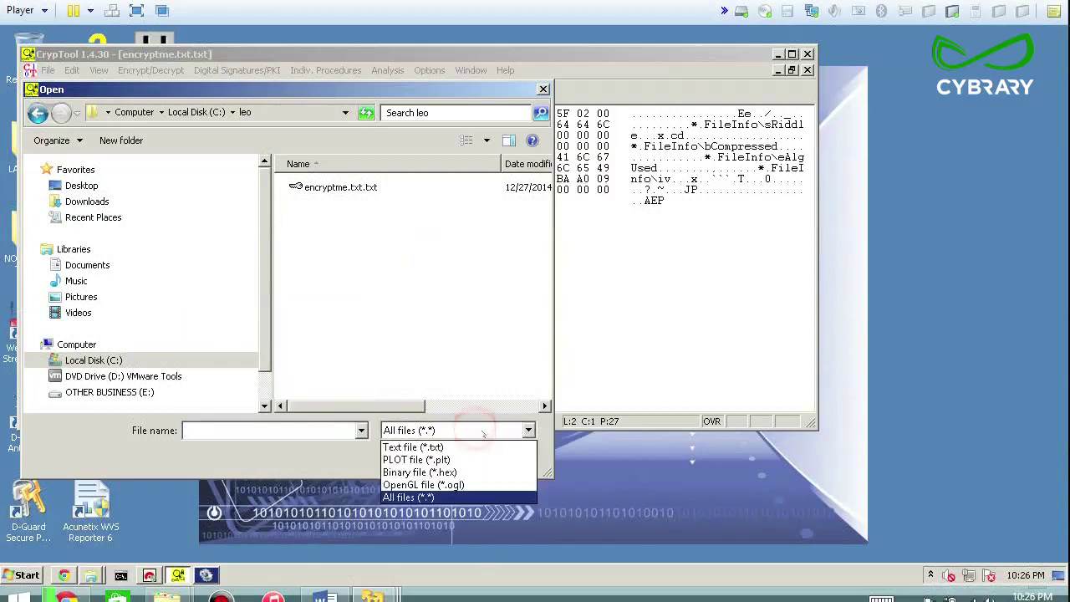
{"action": "left_click", "coordinate": [480, 446]}
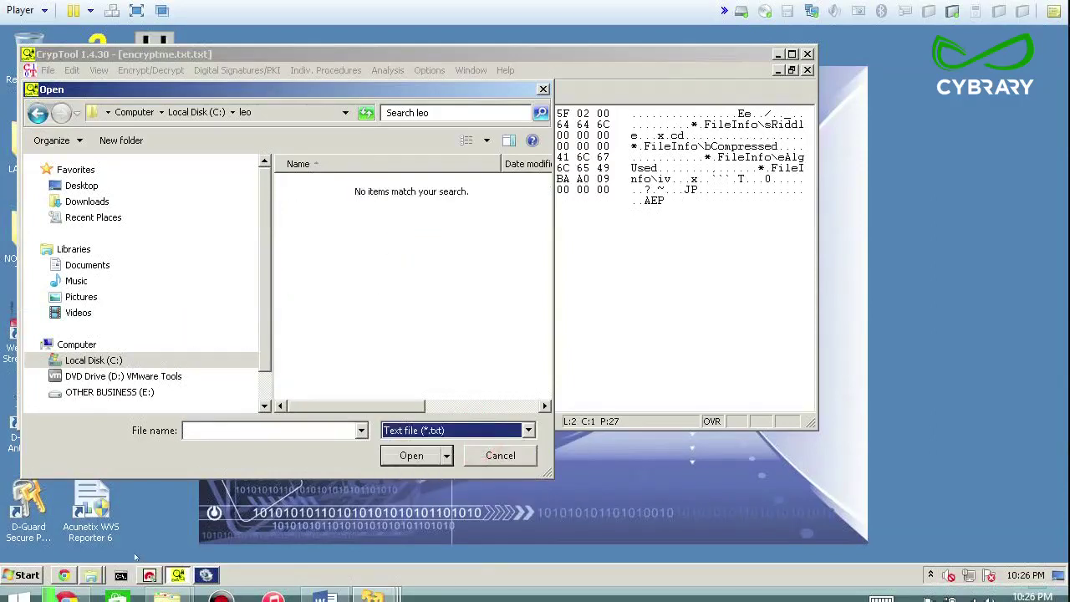
Create a new text document named plaintext.txt in the leo folder and open it
{"action": "mouse_move", "coordinate": [92, 575]}
{"action": "left_click", "coordinate": [90, 525]}
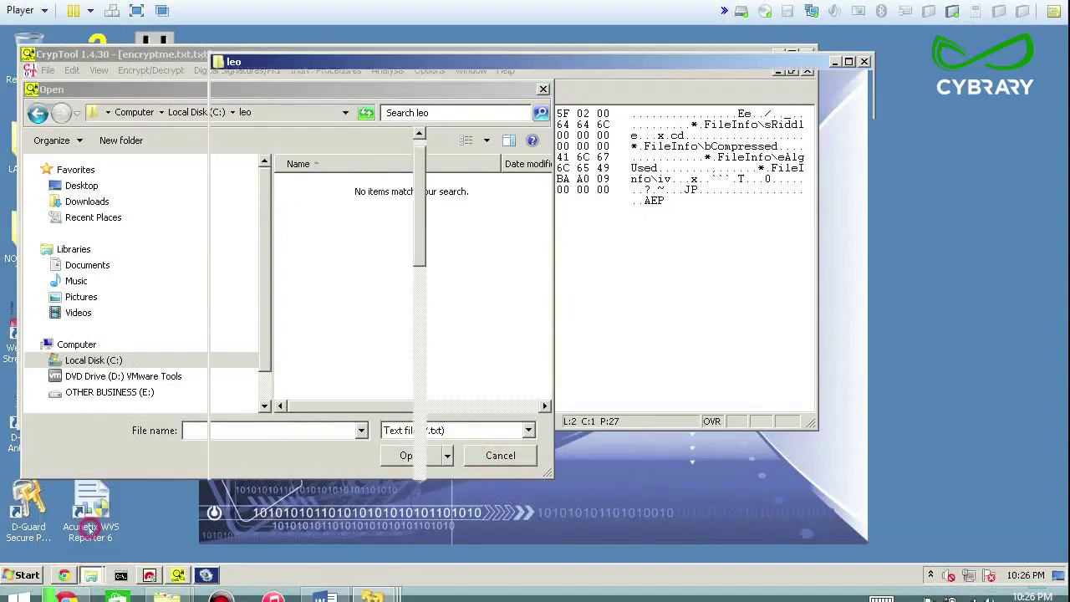
{"action": "right_click", "coordinate": [470, 199]}
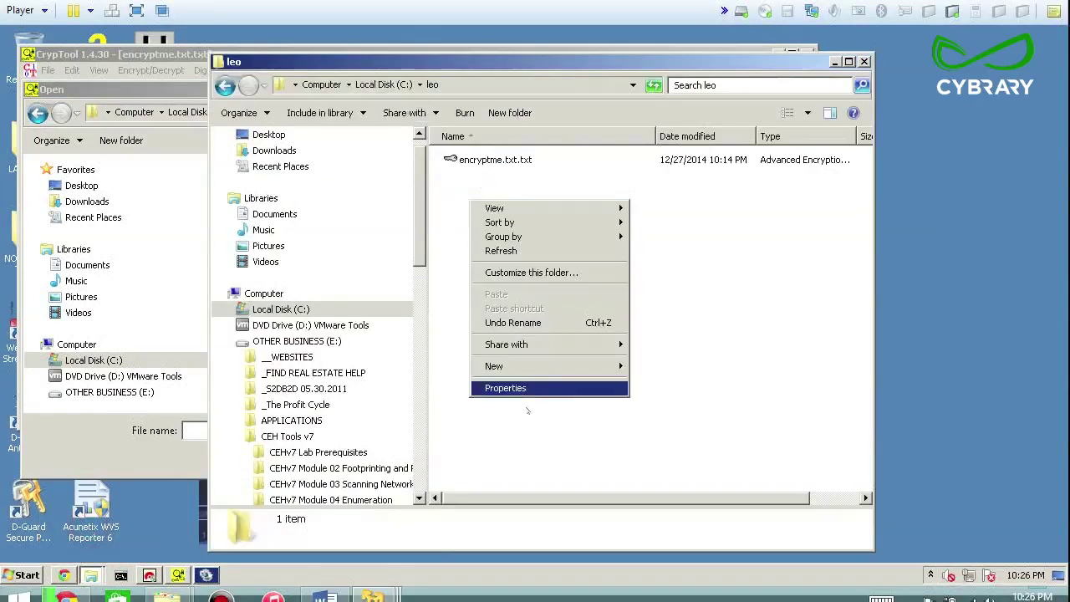
{"action": "mouse_move", "coordinate": [523, 366]}
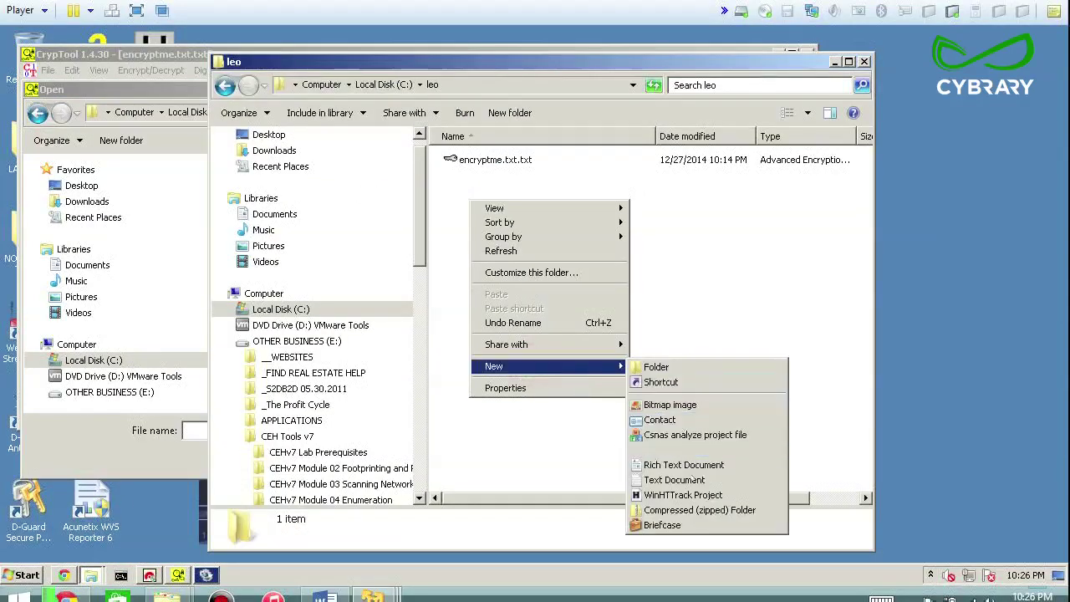
{"action": "left_click", "coordinate": [695, 480]}
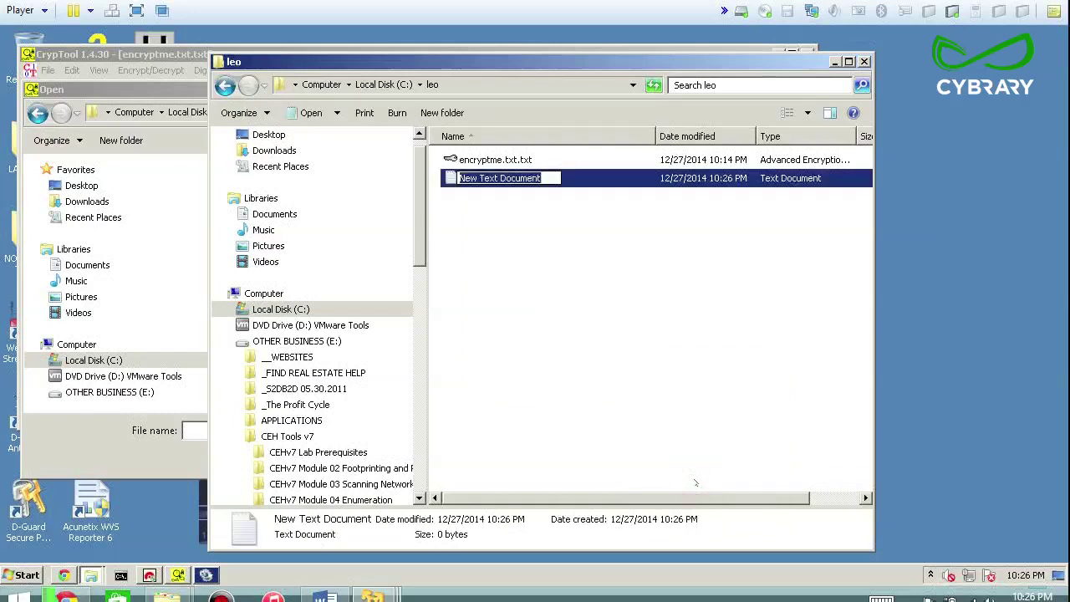
{"action": "type", "text": "pl"}
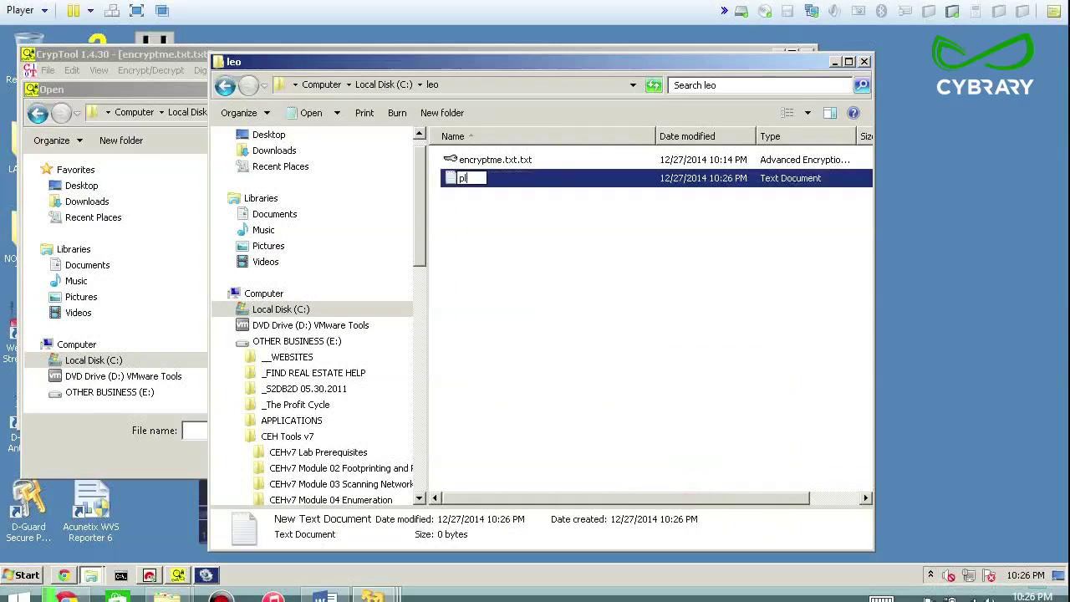
{"action": "type", "text": "aintext.txt"}
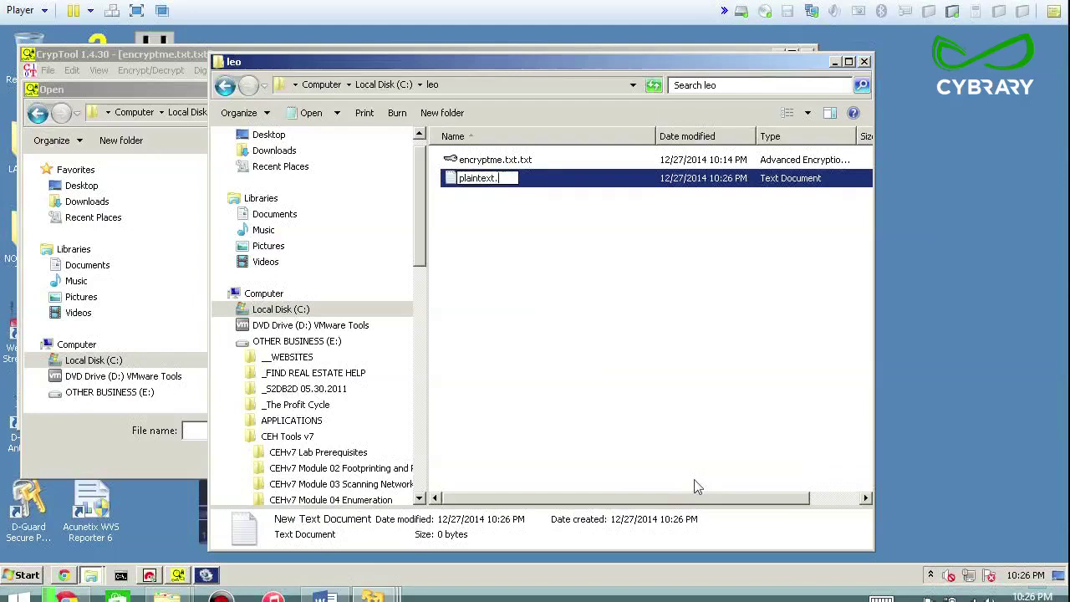
{"action": "key", "text": "Return"}
{"action": "key", "text": "Return"}
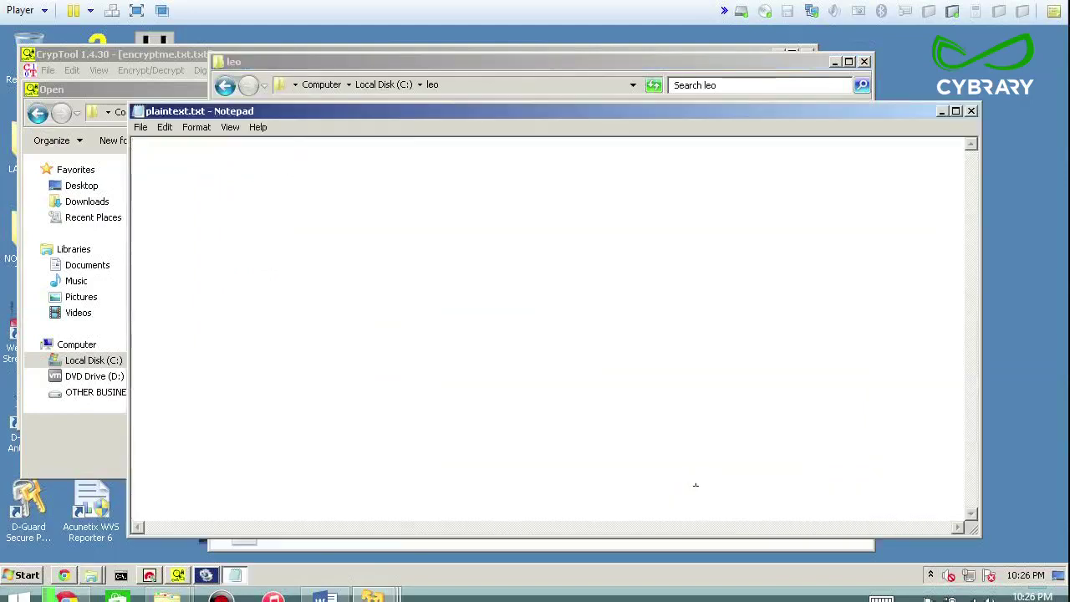
Write 'hi mom' in plaintext.txt, save it and close Notepad
{"action": "type", "text": "hi mom"}
{"action": "key", "text": "ctrl+s"}
{"action": "key", "text": "alt+F4"}
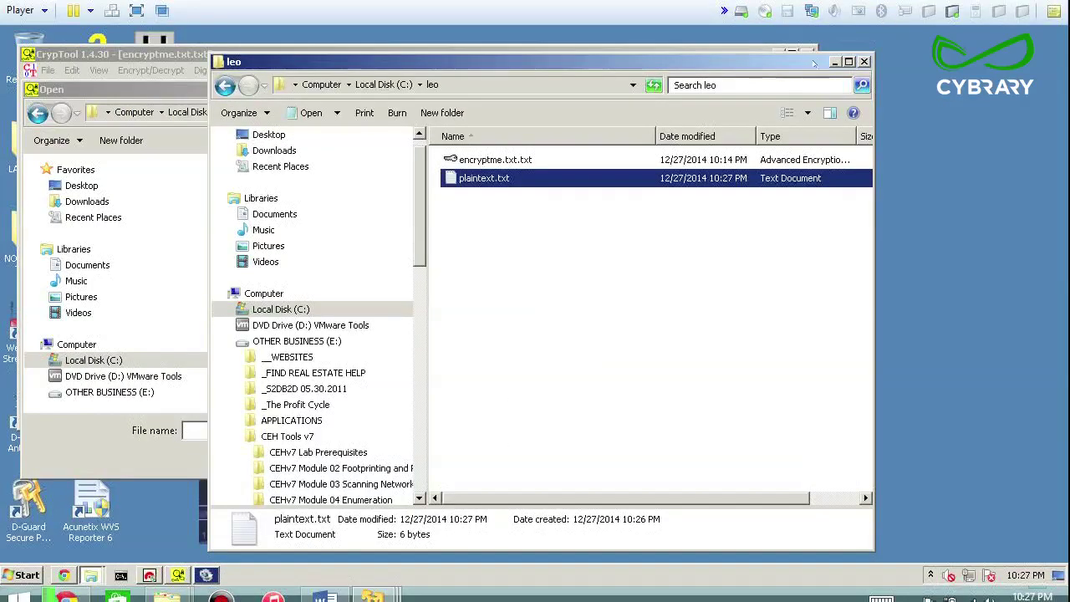
{"action": "left_click", "coordinate": [834, 61]}
Open plaintext.txt in CrypTool and select its text 'hi mom'
{"action": "double_click", "coordinate": [318, 187]}
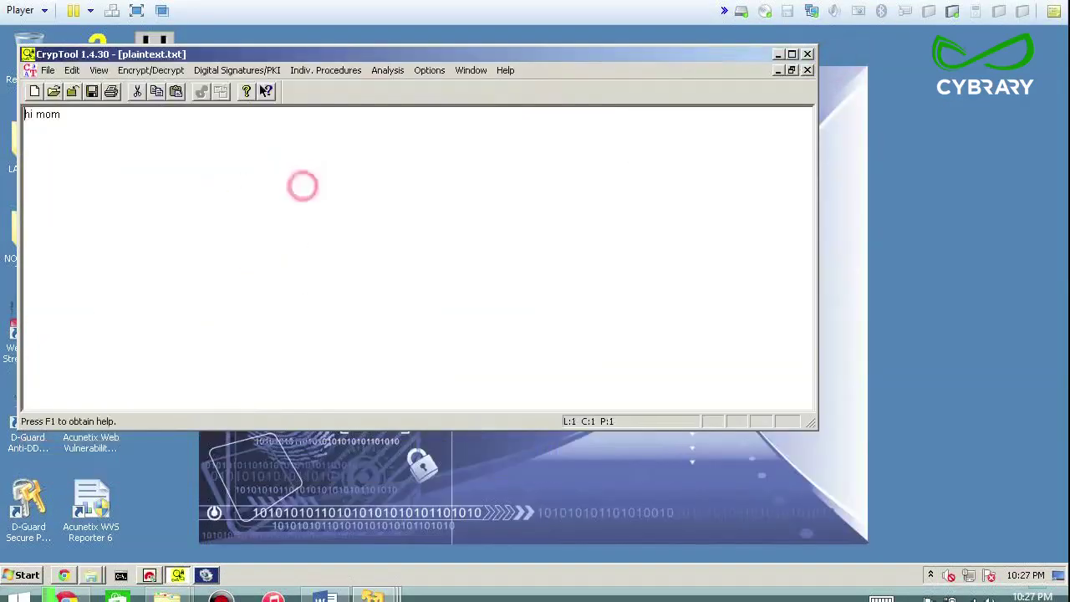
{"action": "left_click_drag", "start_coordinate": [68, 115], "coordinate": [25, 117]}
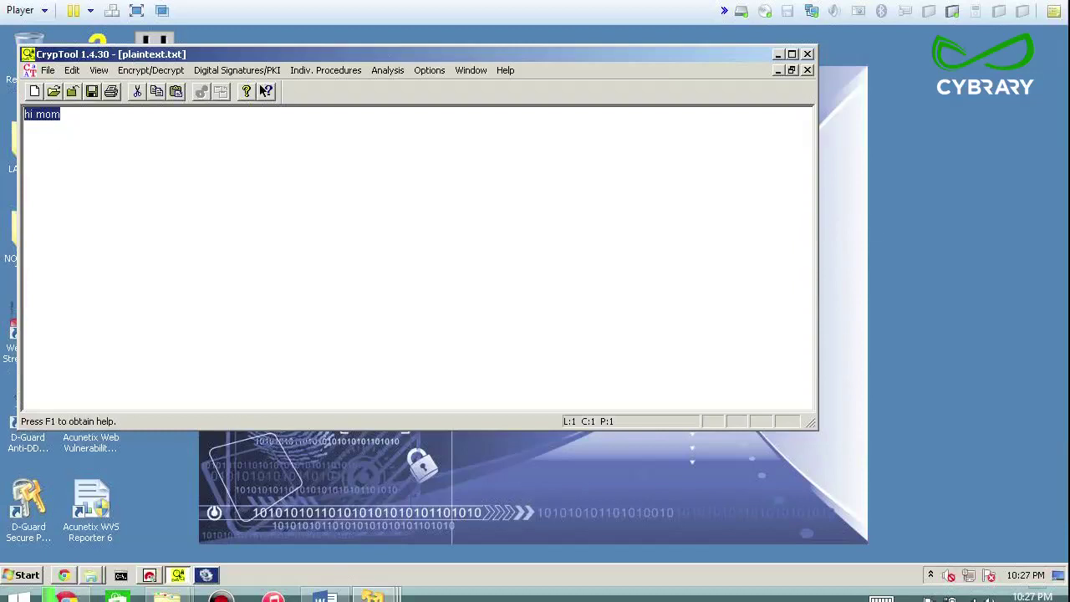
{"action": "left_click", "coordinate": [72, 113]}
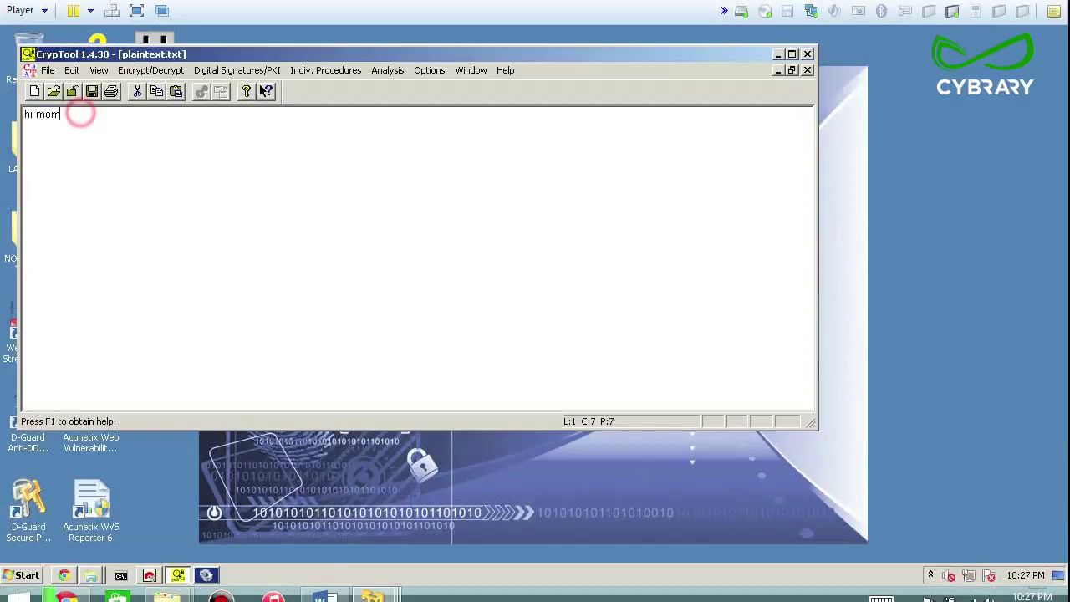
{"action": "left_click_drag", "start_coordinate": [78, 113], "coordinate": [23, 114]}
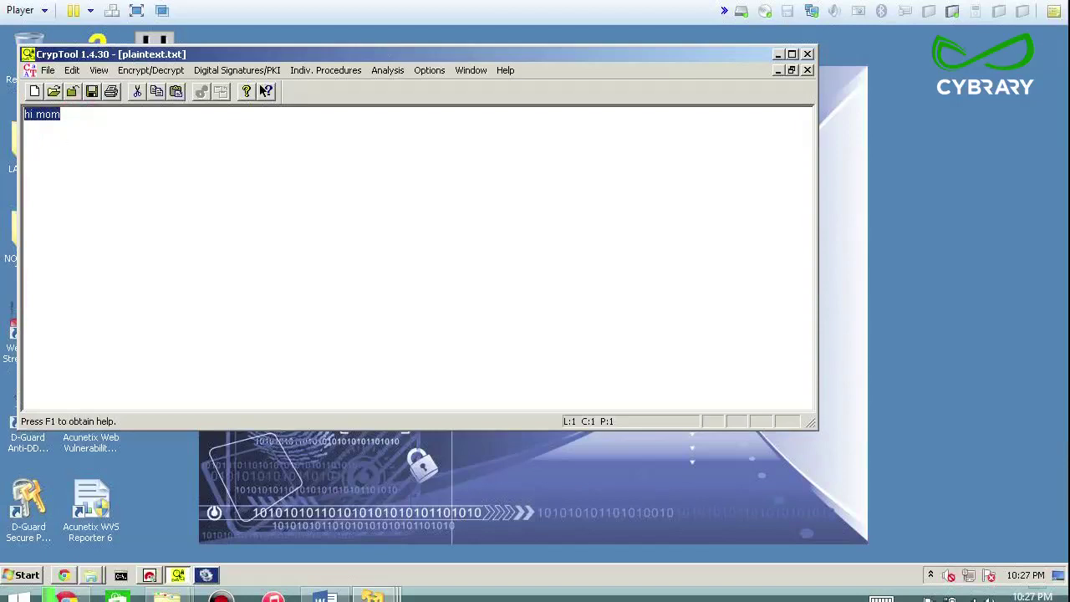
{"action": "left_click", "coordinate": [134, 71]}
Choose Caesar / Rot-13 from the Symmetric (classic) encryption methods
{"action": "mouse_move", "coordinate": [142, 88]}
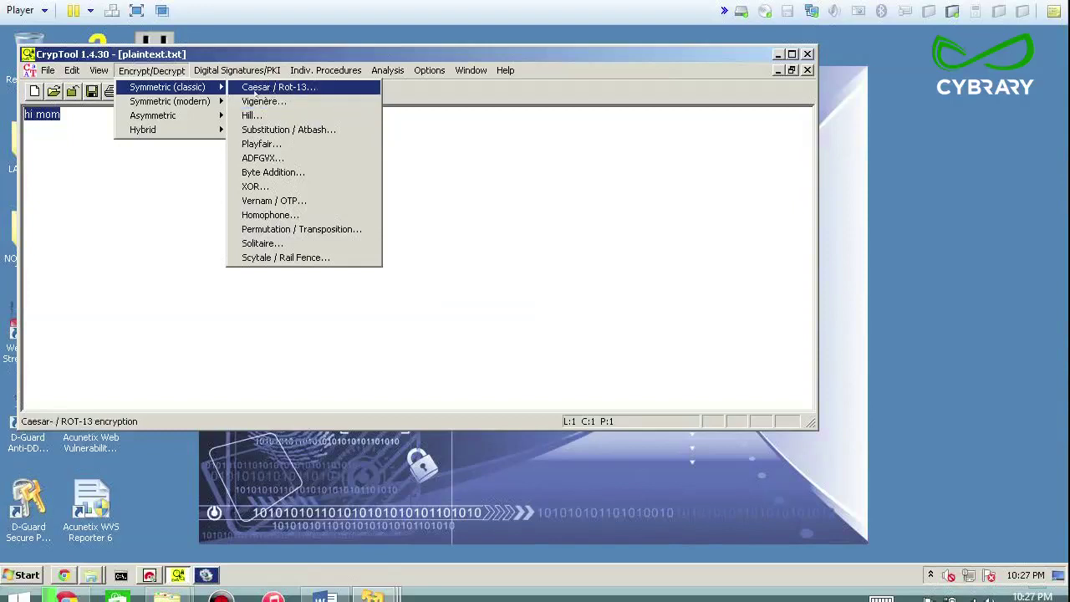
{"action": "left_click", "coordinate": [293, 89]}
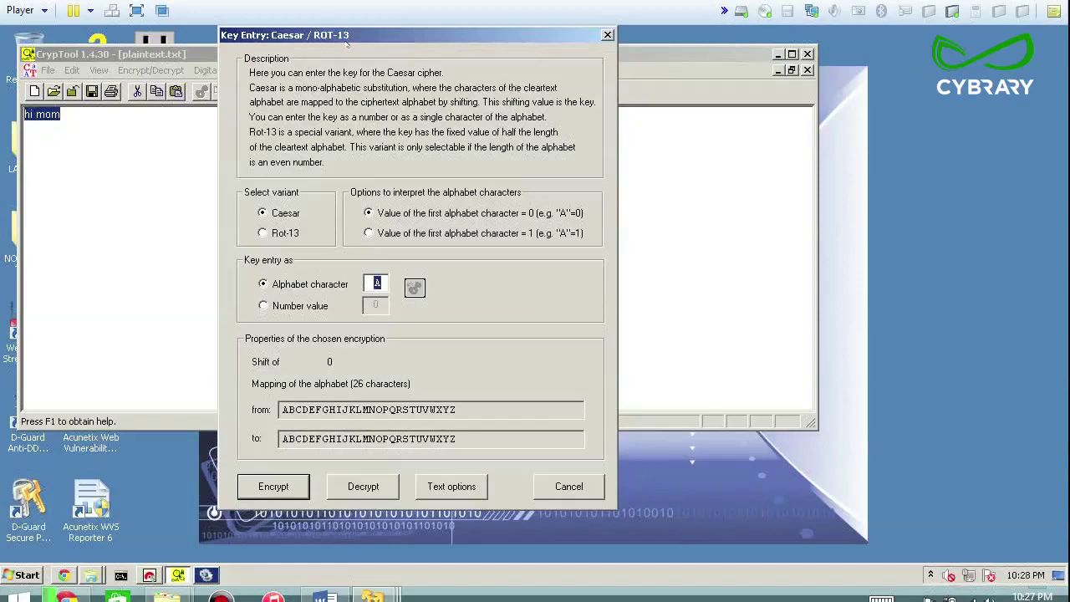
Keep plain Caesar, switch to a numeric key of 3 and compare source and target alphabets
{"action": "left_click", "coordinate": [263, 213]}
{"action": "left_click_drag", "start_coordinate": [282, 410], "coordinate": [456, 410]}
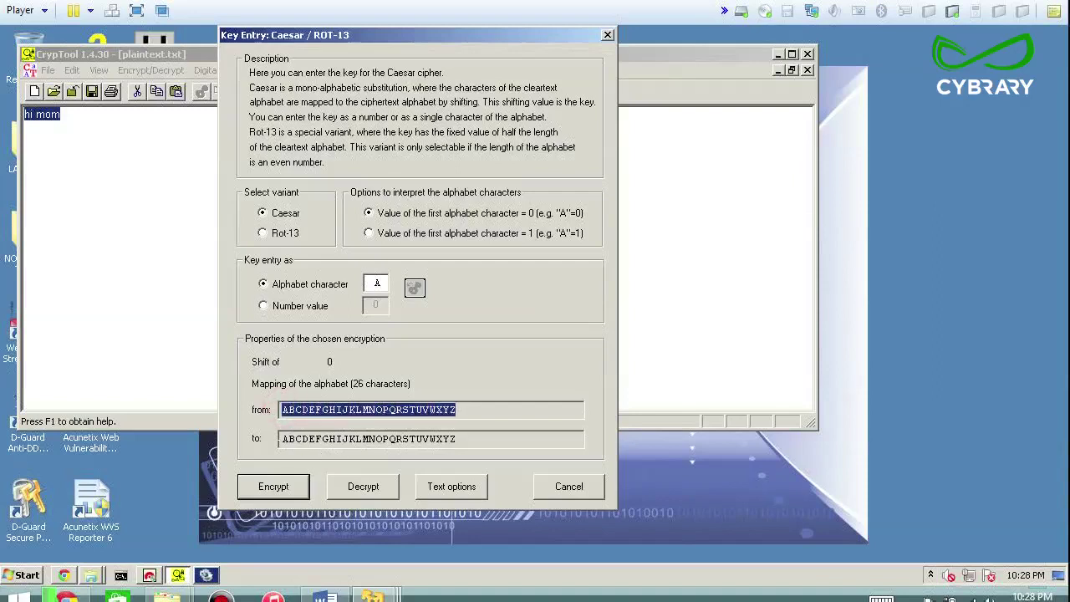
{"action": "left_click_drag", "start_coordinate": [281, 439], "coordinate": [456, 439]}
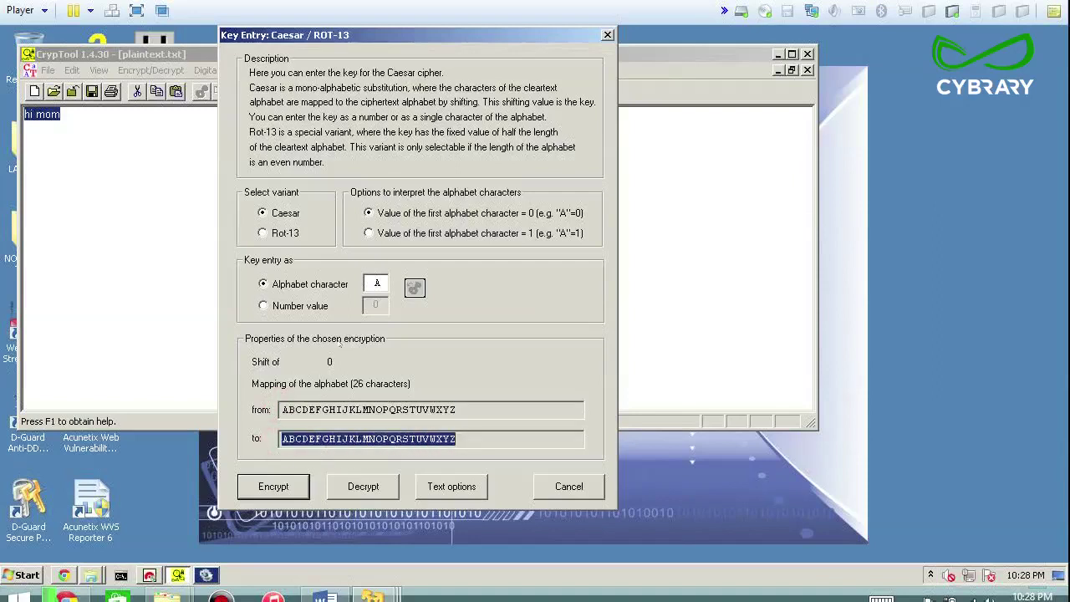
{"action": "left_click", "coordinate": [281, 305]}
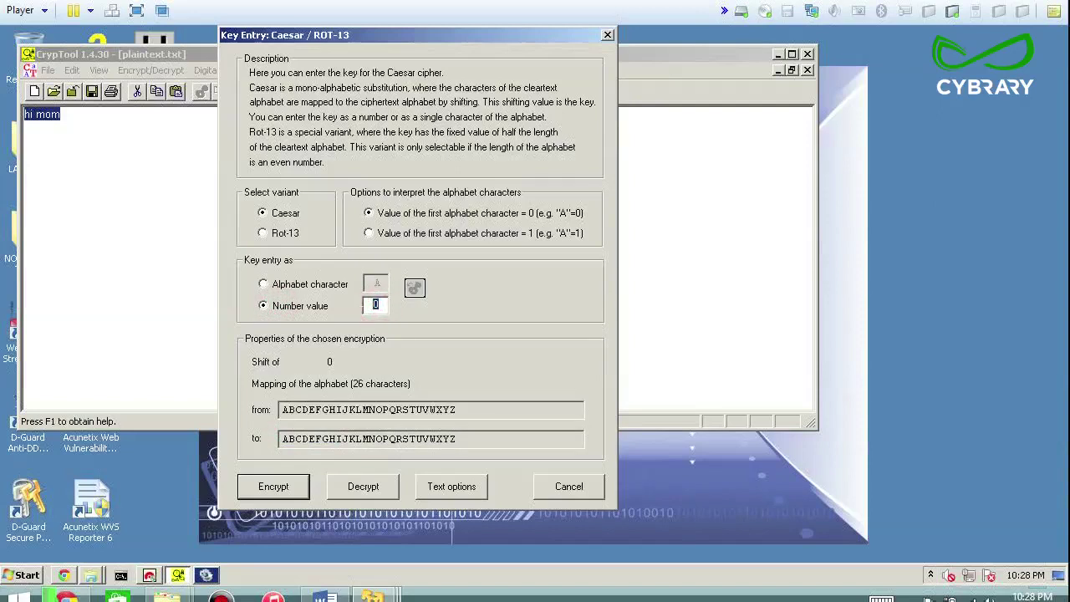
{"action": "type", "text": "3"}
{"action": "left_click", "coordinate": [285, 408]}
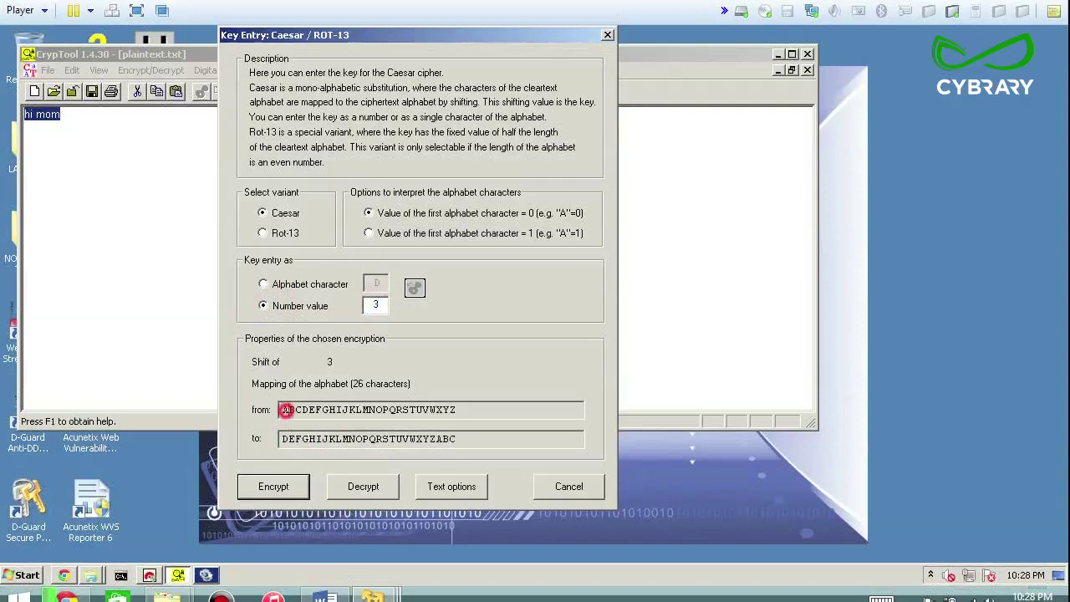
{"action": "left_click", "coordinate": [285, 438]}
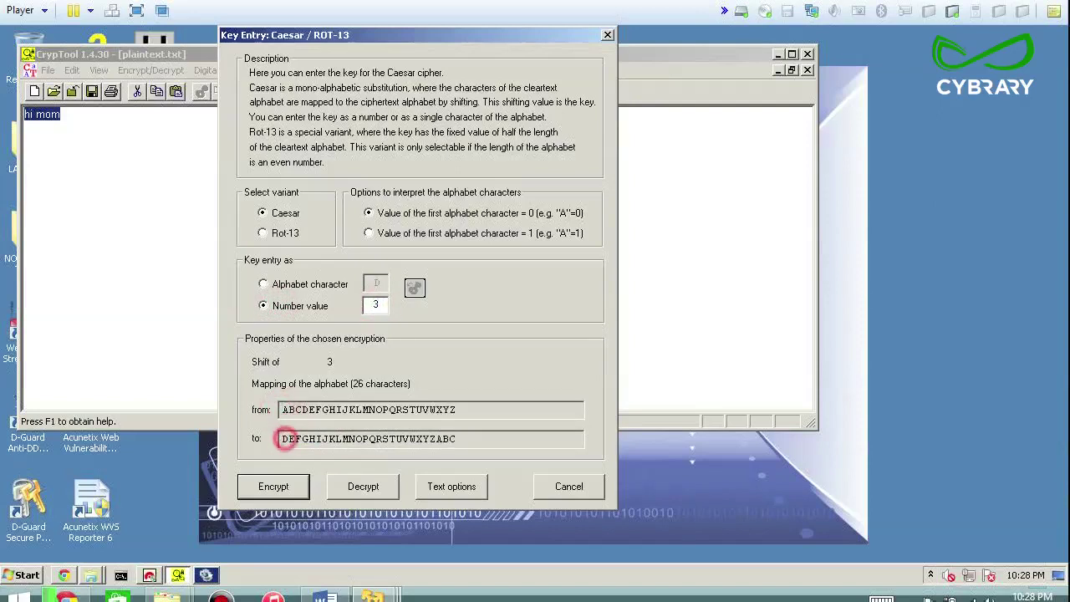
{"action": "left_click_drag", "start_coordinate": [287, 409], "coordinate": [301, 409]}
{"action": "left_click", "coordinate": [289, 438]}
Change the shift to 13 (key N), encrypt, and select the ciphertext 'uv zbz'
{"action": "left_click", "coordinate": [368, 304]}
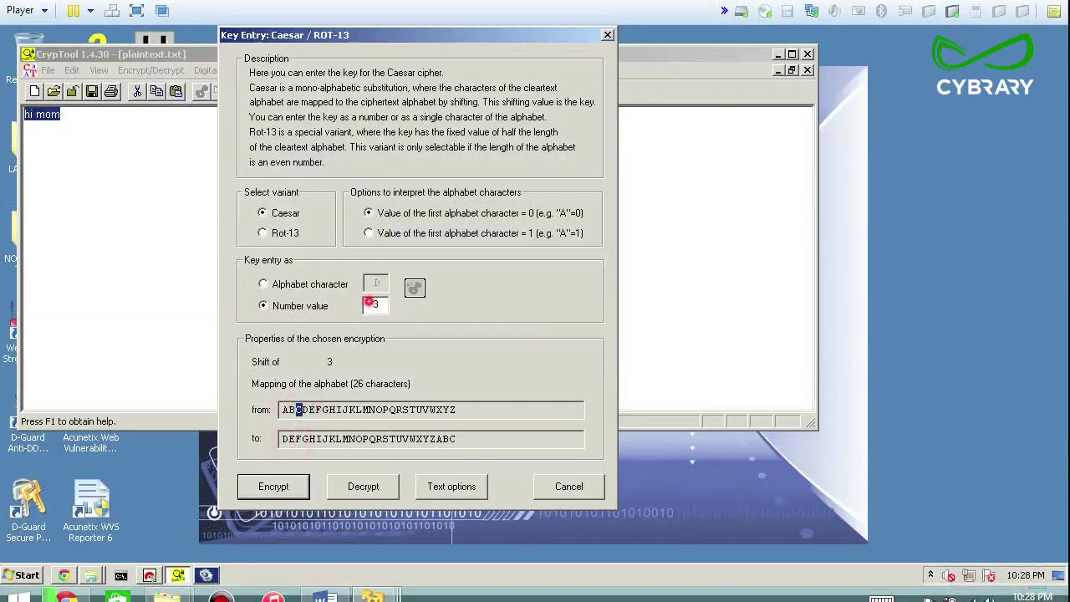
{"action": "type", "text": "1"}
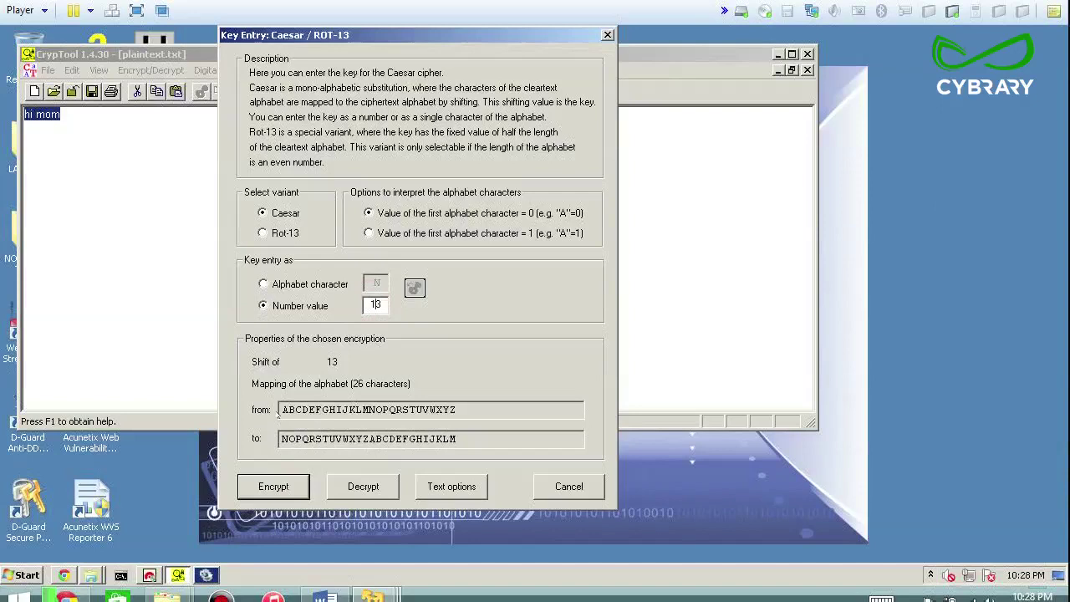
{"action": "left_click", "coordinate": [282, 409]}
{"action": "left_click", "coordinate": [283, 439]}
{"action": "left_click", "coordinate": [295, 409]}
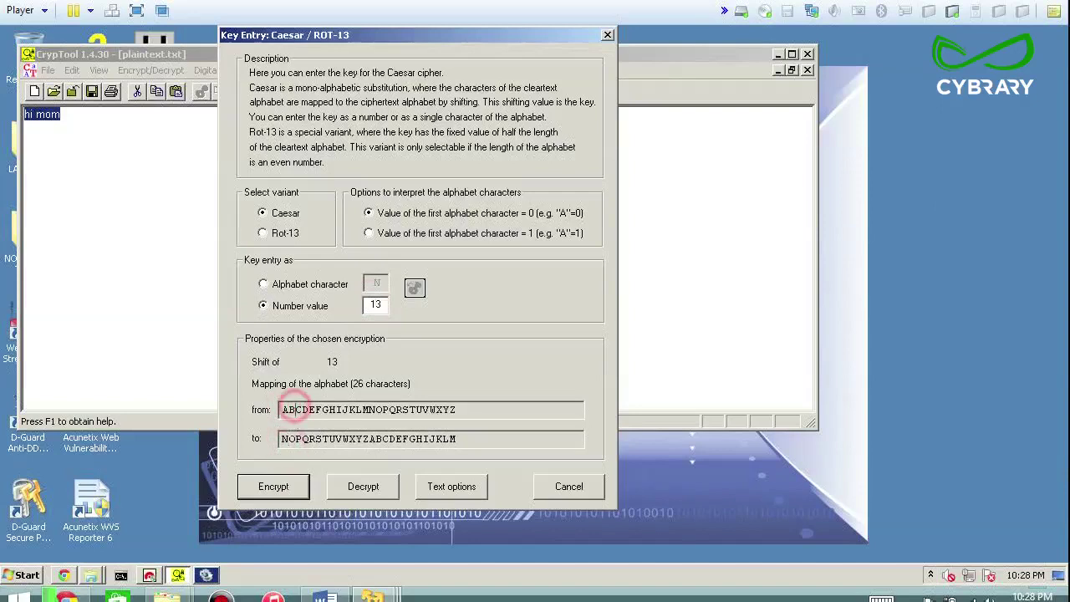
{"action": "left_click", "coordinate": [295, 439]}
{"action": "left_click", "coordinate": [298, 408]}
{"action": "left_click", "coordinate": [301, 439]}
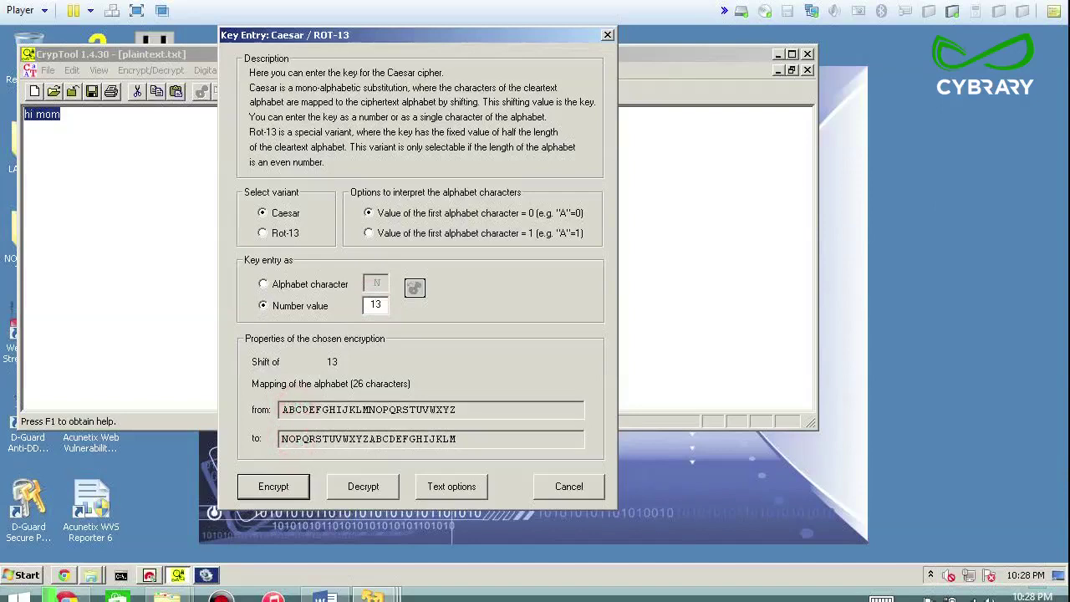
{"action": "left_click", "coordinate": [275, 485]}
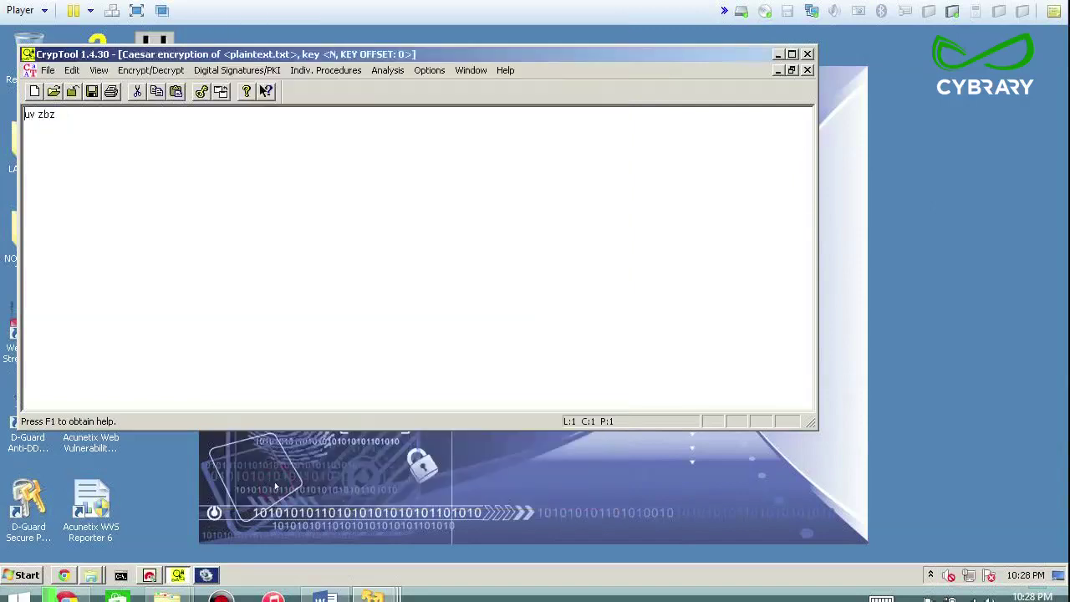
{"action": "left_click", "coordinate": [66, 117]}
{"action": "left_click_drag", "start_coordinate": [65, 117], "coordinate": [24, 115]}
{"action": "left_click", "coordinate": [151, 70]}
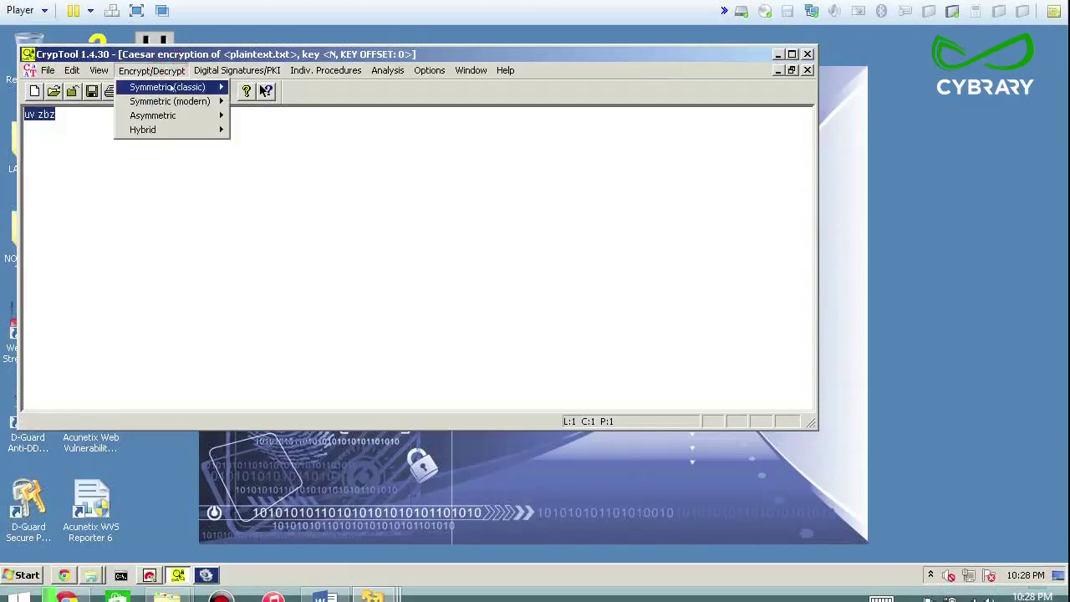
Decrypt 'uv zbz' with Caesar numeric shift 13 and select the recovered 'hi mom'
{"action": "mouse_move", "coordinate": [219, 87]}
{"action": "left_click", "coordinate": [276, 87]}
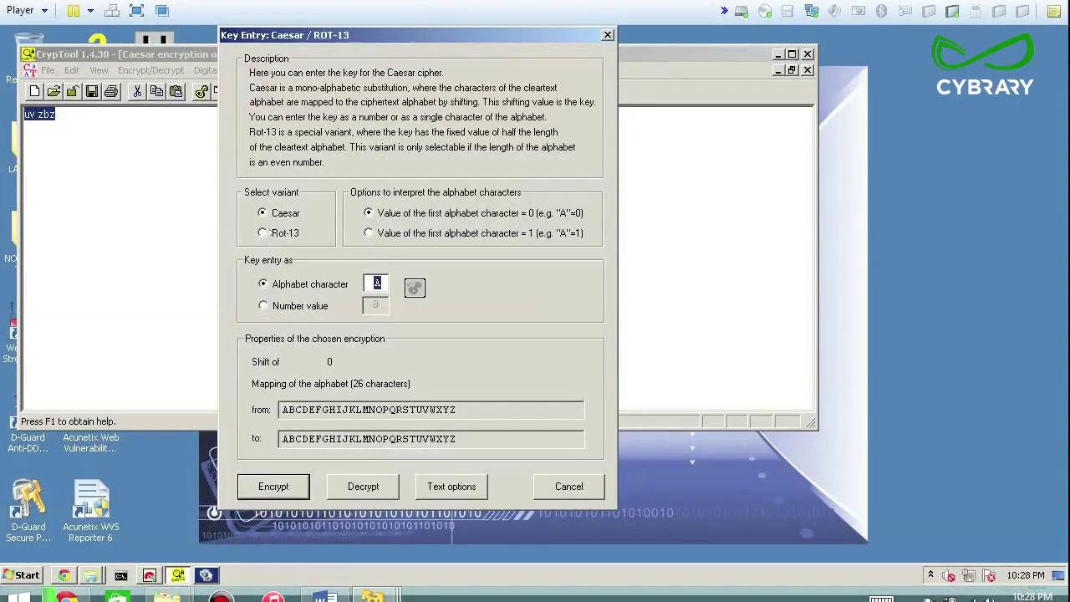
{"action": "left_click", "coordinate": [264, 306]}
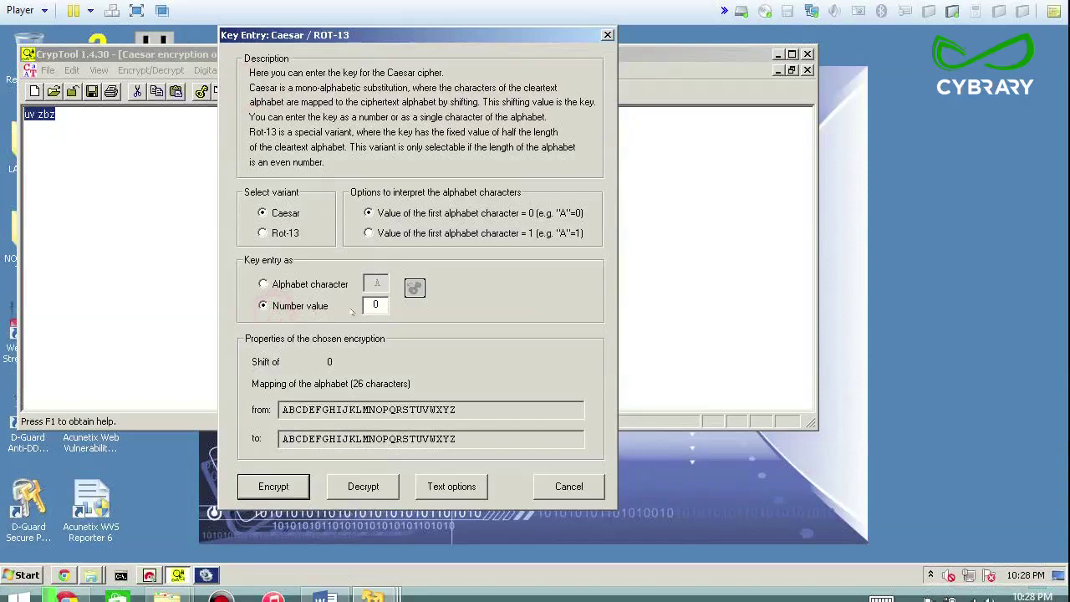
{"action": "double_click", "coordinate": [375, 305]}
{"action": "type", "text": "13"}
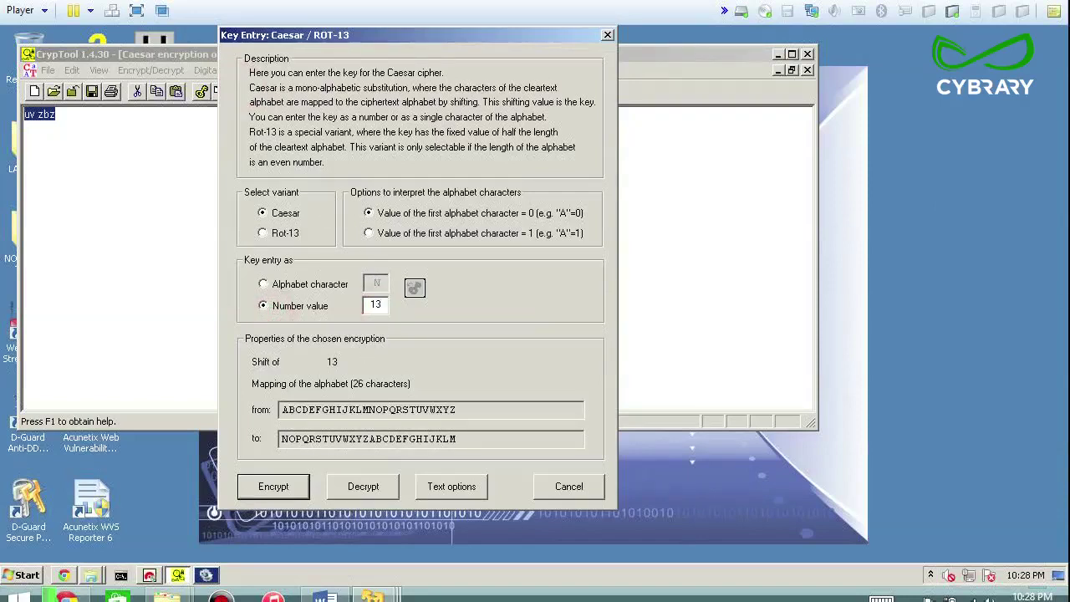
{"action": "left_click", "coordinate": [360, 485]}
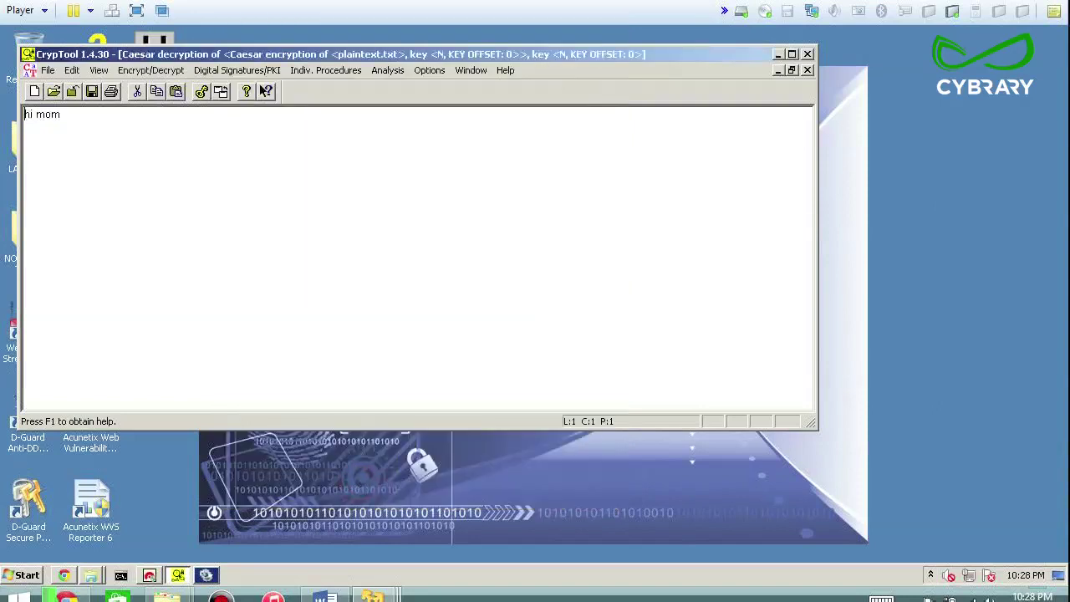
{"action": "left_click_drag", "start_coordinate": [72, 114], "coordinate": [23, 114]}
{"action": "key", "text": "End"}
{"action": "left_click_drag", "start_coordinate": [81, 118], "coordinate": [23, 114]}
Vigenère-encrypt 'hi mom' with the key HIMOM, producing 'oq ycy' in a new window
{"action": "left_click", "coordinate": [159, 71]}
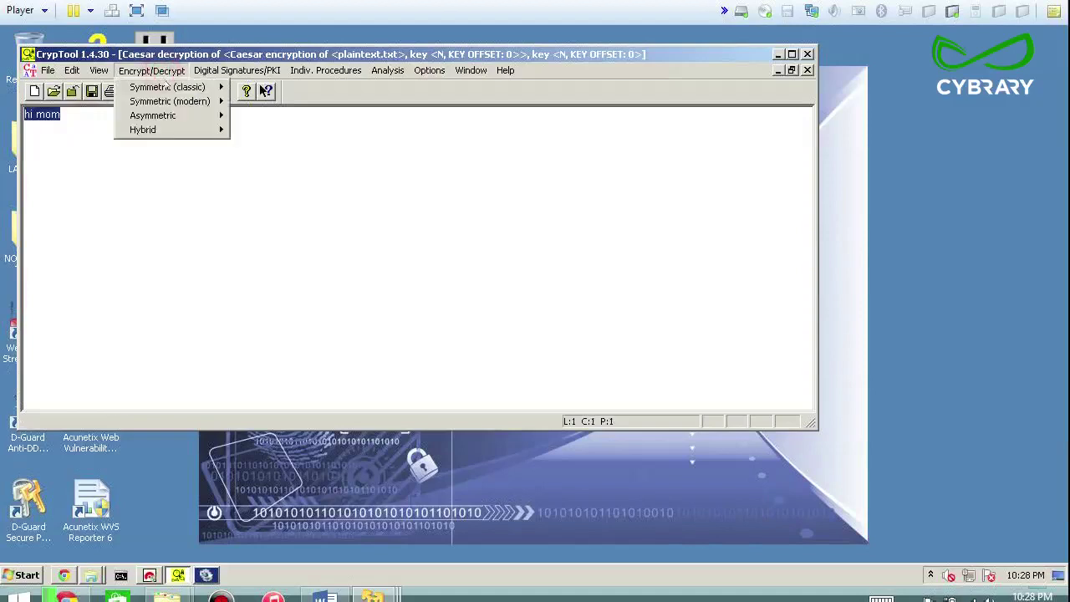
{"action": "mouse_move", "coordinate": [170, 87]}
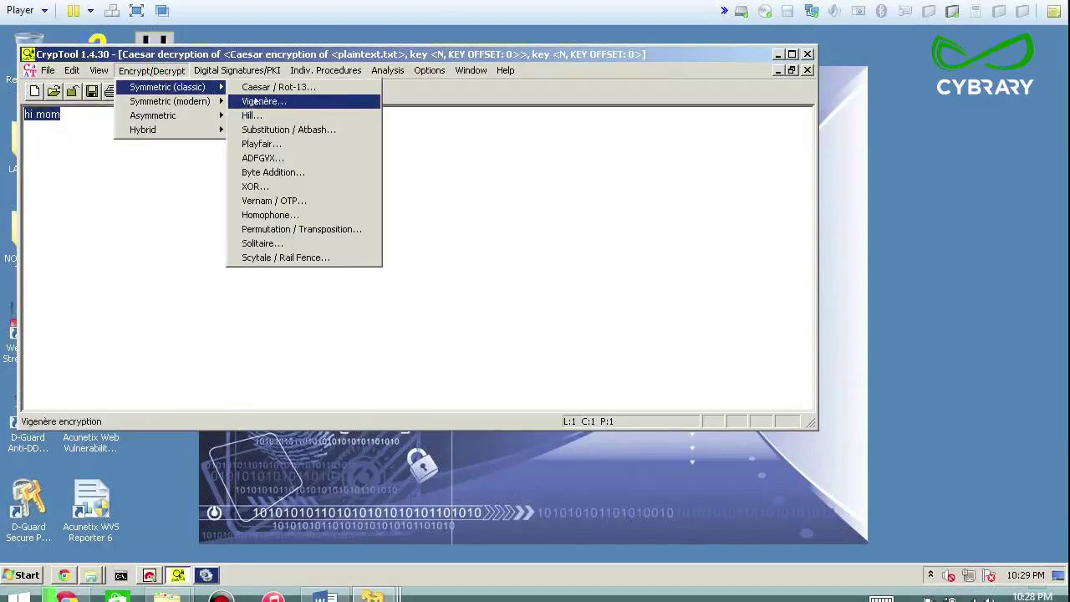
{"action": "left_click", "coordinate": [257, 102]}
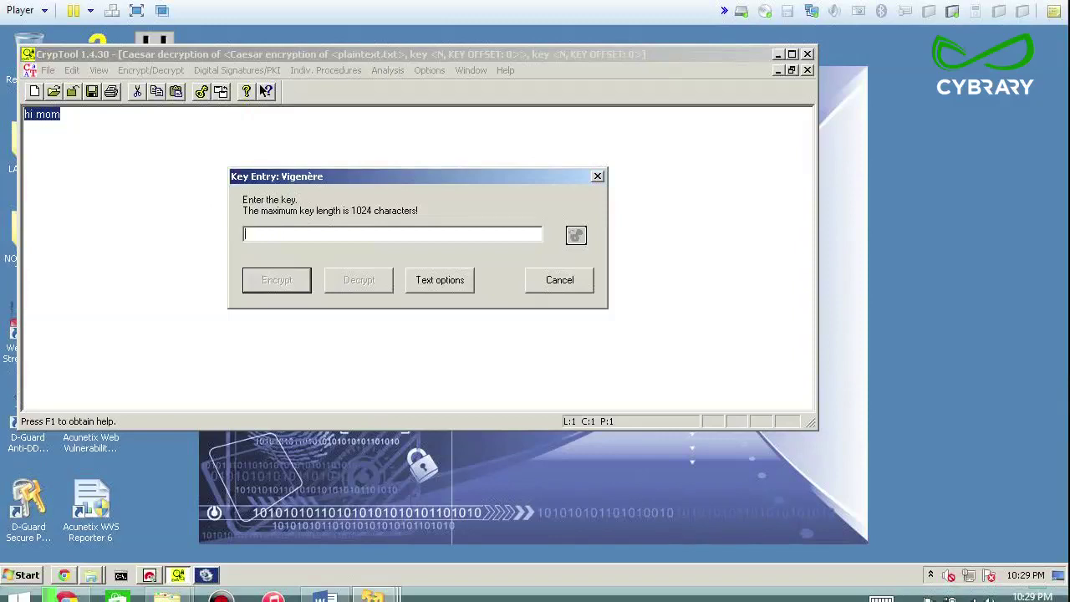
{"action": "type", "text": "HIMOM"}
{"action": "key", "text": "BackSpace"}
{"action": "key", "text": "BackSpace"}
{"action": "type", "text": "OM"}
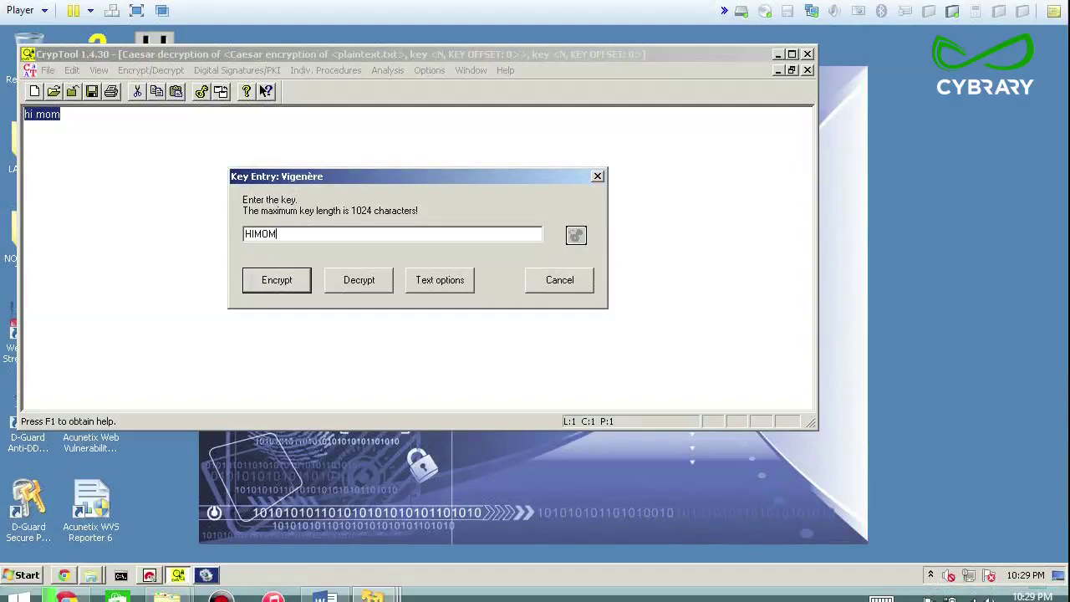
{"action": "left_click", "coordinate": [287, 280]}
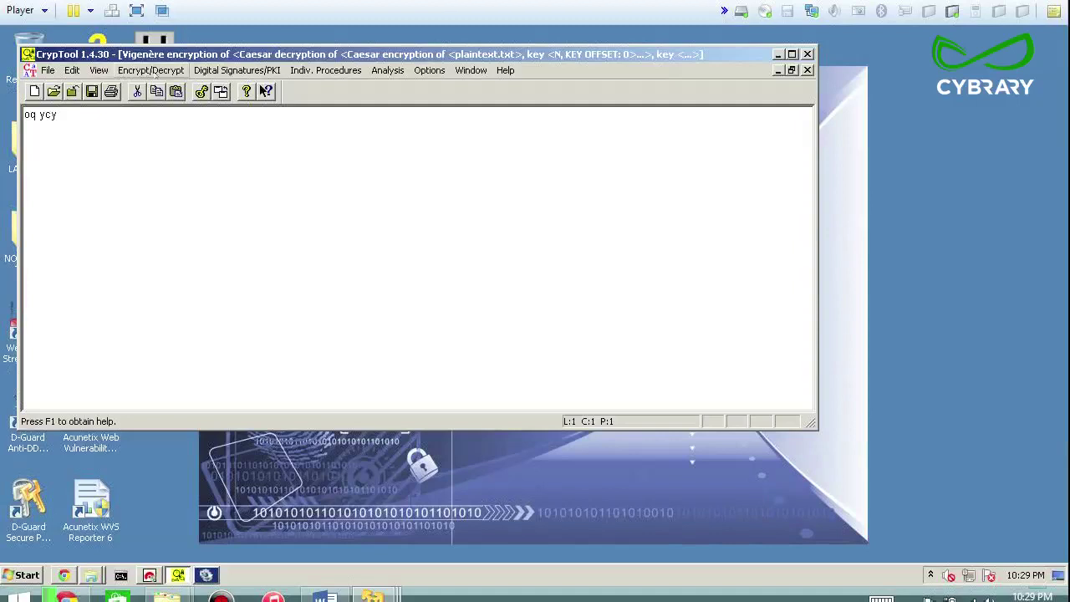
{"action": "left_click", "coordinate": [236, 70]}
Decrypt 'oq ycy' with Vigenère key HIMOM back to 'hi mom' and select the recovered text
{"action": "mouse_move", "coordinate": [178, 69]}
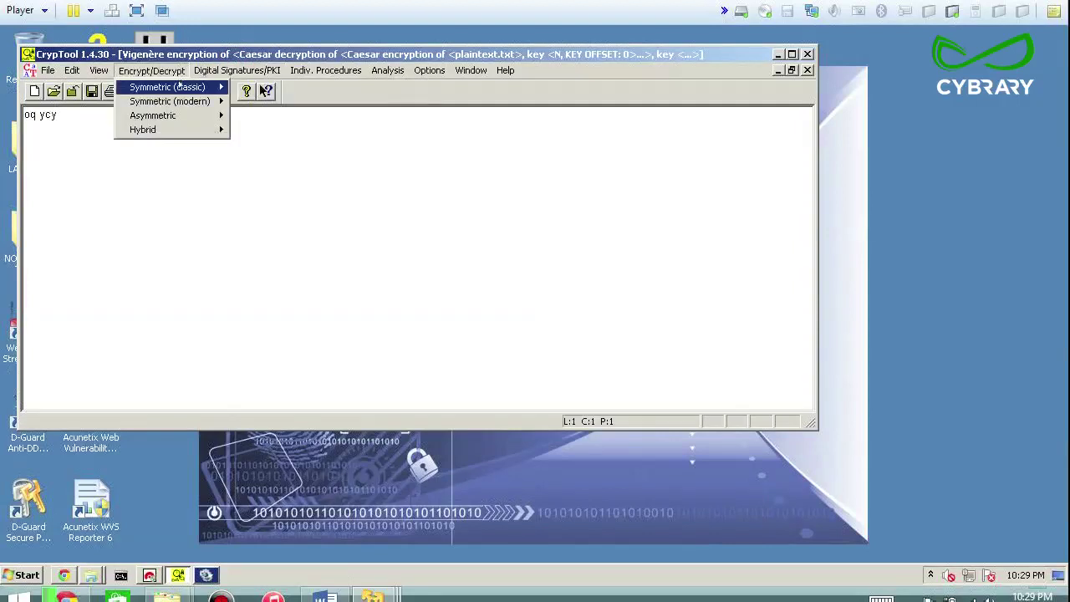
{"action": "mouse_move", "coordinate": [167, 87]}
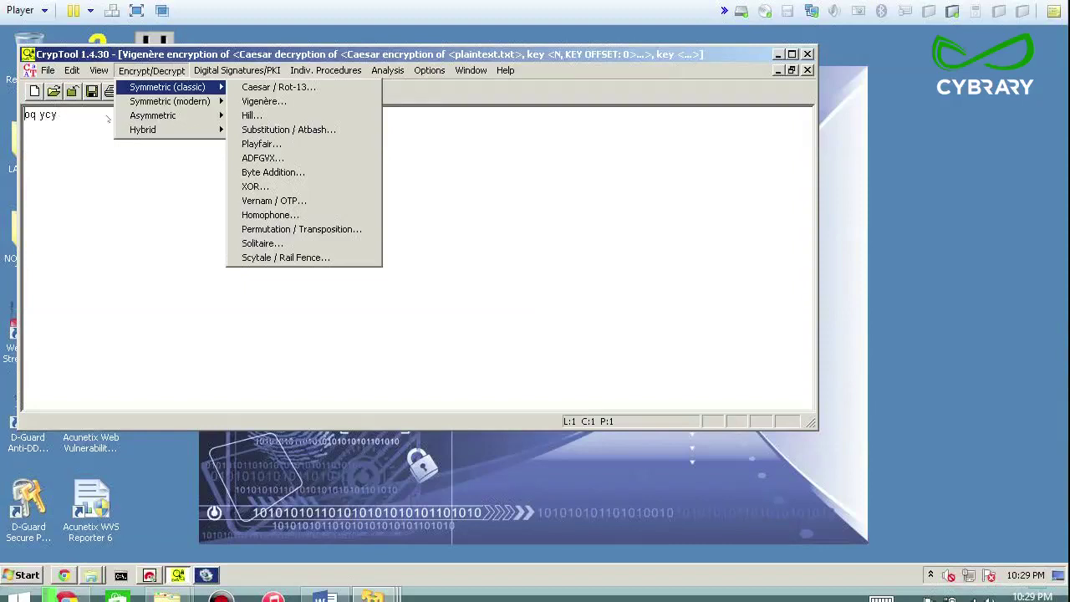
{"action": "left_click", "coordinate": [272, 101]}
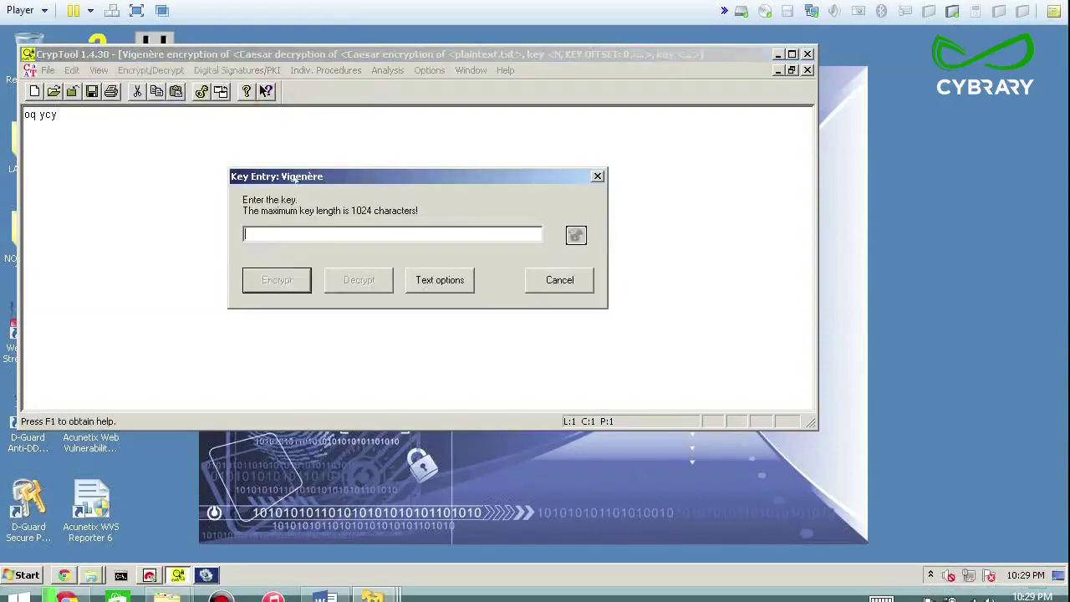
{"action": "type", "text": "HIMOM"}
{"action": "left_click", "coordinate": [351, 282]}
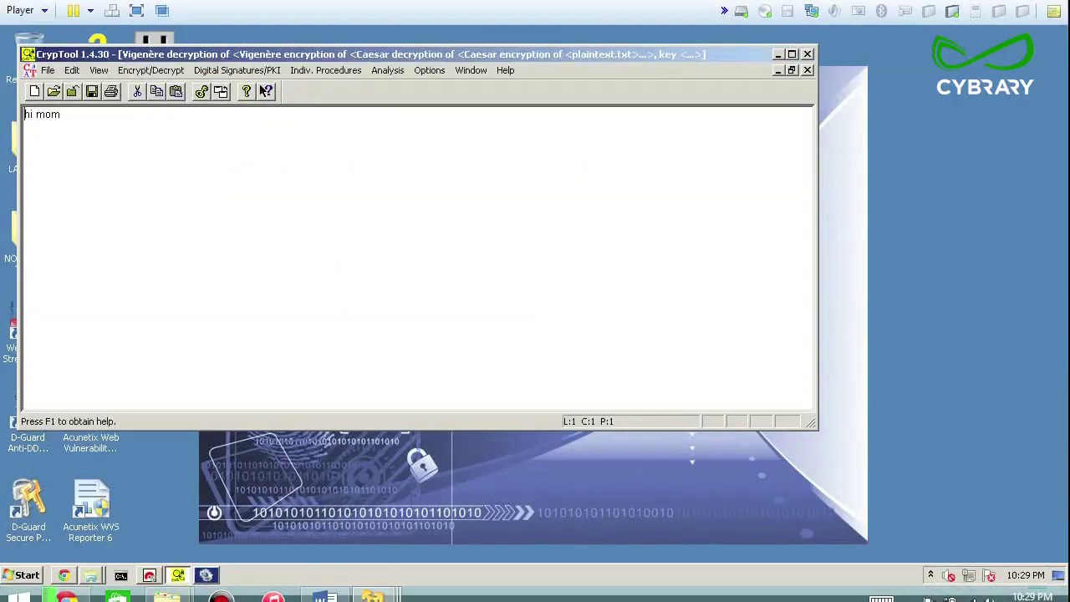
{"action": "left_click_drag", "start_coordinate": [75, 117], "coordinate": [23, 115]}
{"action": "left_click", "coordinate": [158, 72]}
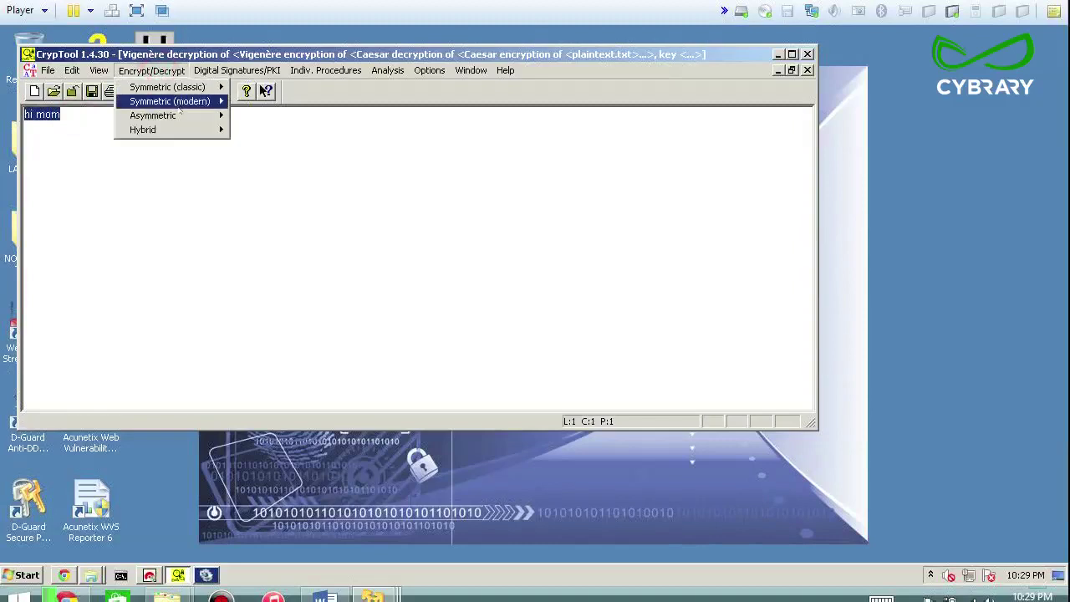
Browse the classic, modern, asymmetric and hybrid cipher submenus, then the Digital Signatures/PKI menu
{"action": "mouse_move", "coordinate": [180, 112]}
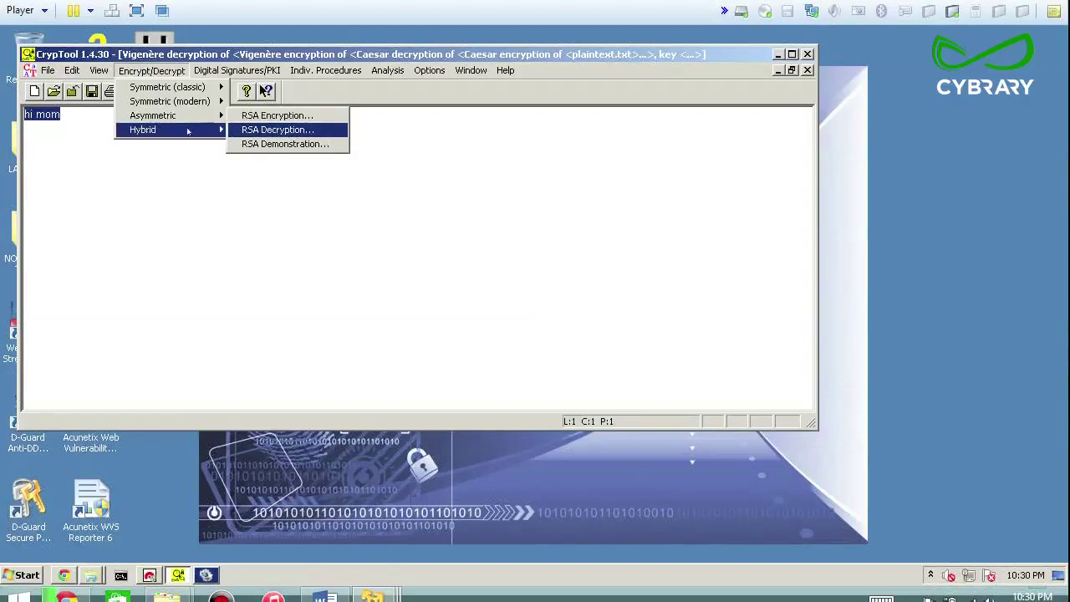
{"action": "mouse_move", "coordinate": [188, 131]}
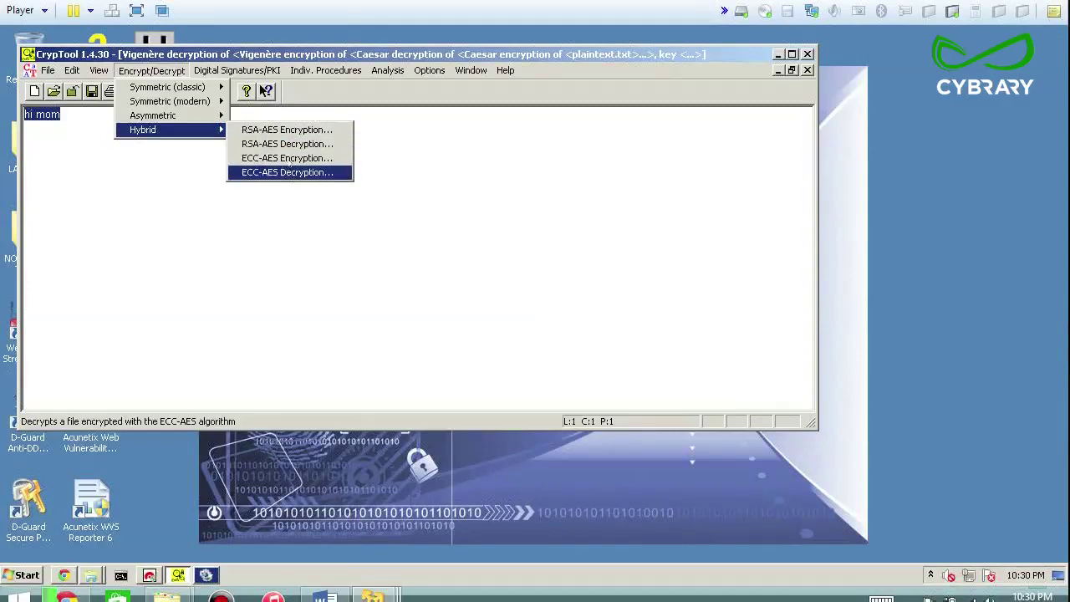
{"action": "mouse_move", "coordinate": [194, 87]}
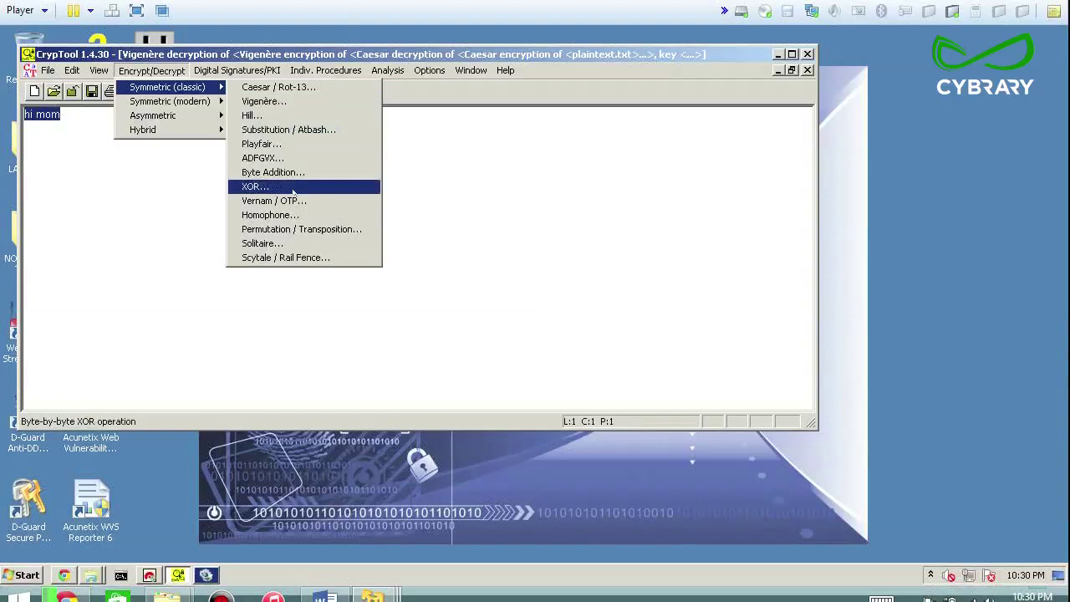
{"action": "mouse_move", "coordinate": [214, 102]}
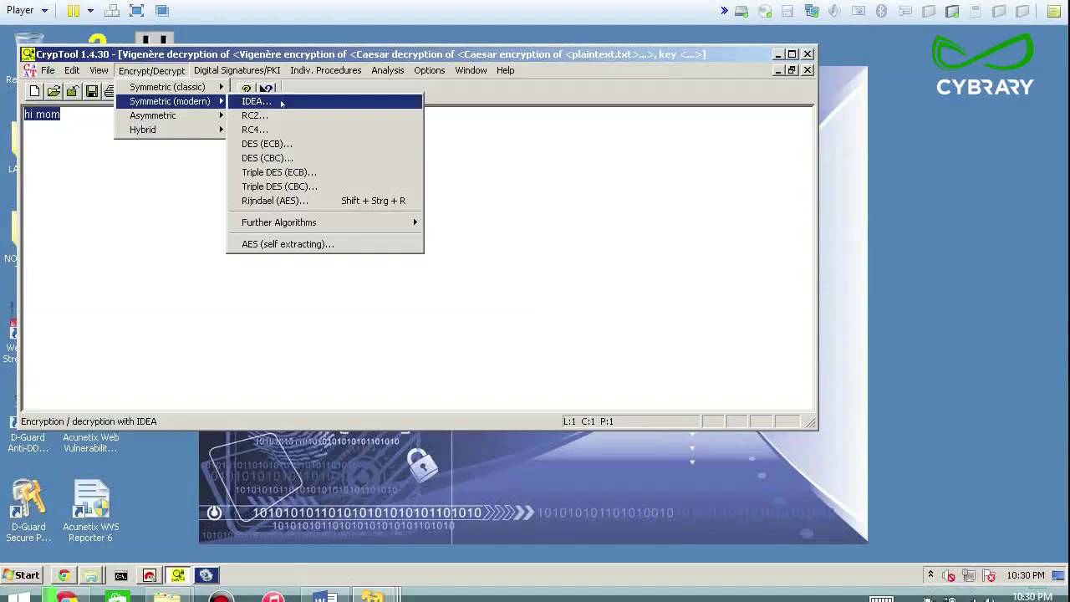
{"action": "mouse_move", "coordinate": [243, 73]}
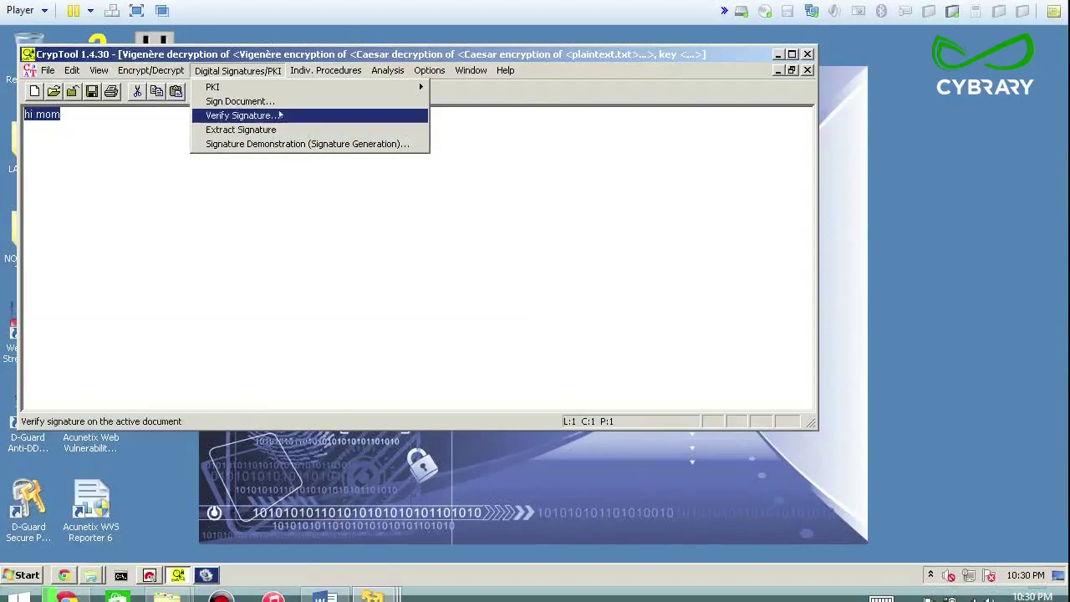
Compute the MD5 hash of 'hi mom', select the hash value, and close the result
{"action": "mouse_move", "coordinate": [331, 72]}
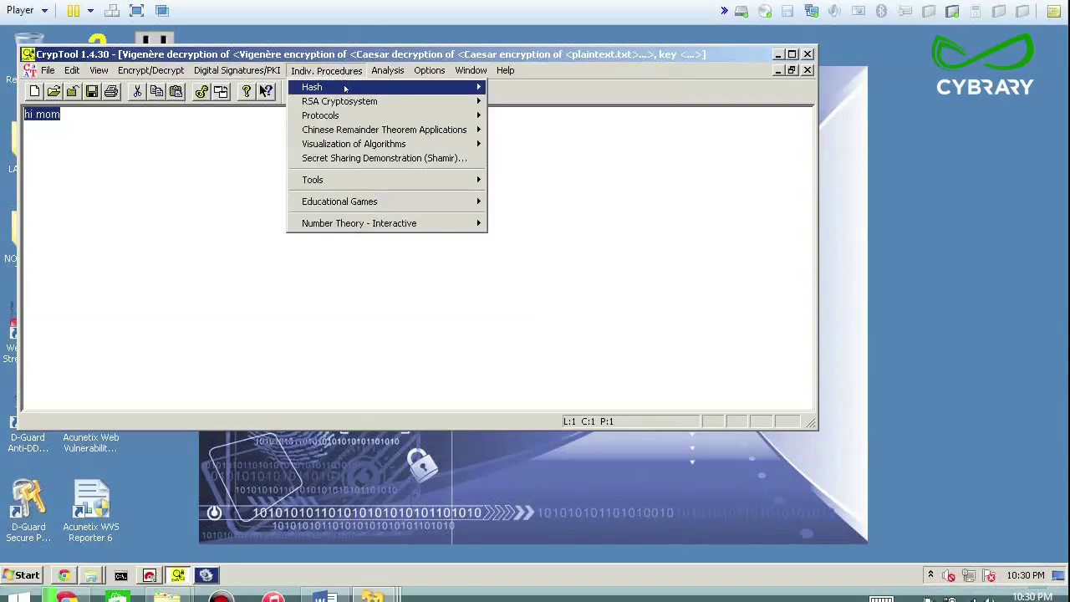
{"action": "mouse_move", "coordinate": [384, 87]}
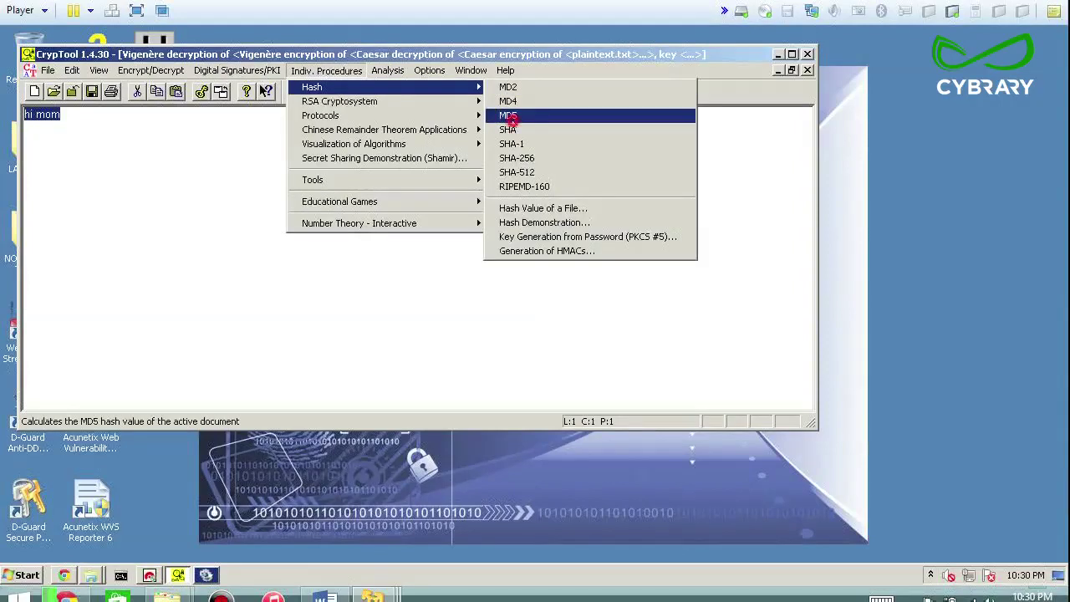
{"action": "left_click", "coordinate": [513, 120]}
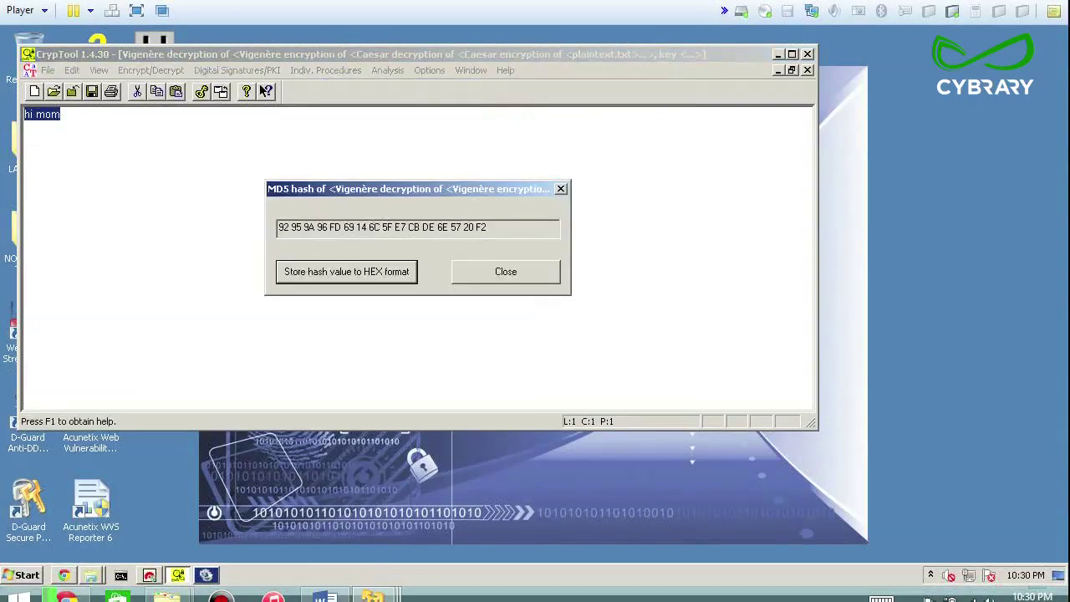
{"action": "left_click_drag", "start_coordinate": [279, 226], "coordinate": [489, 227]}
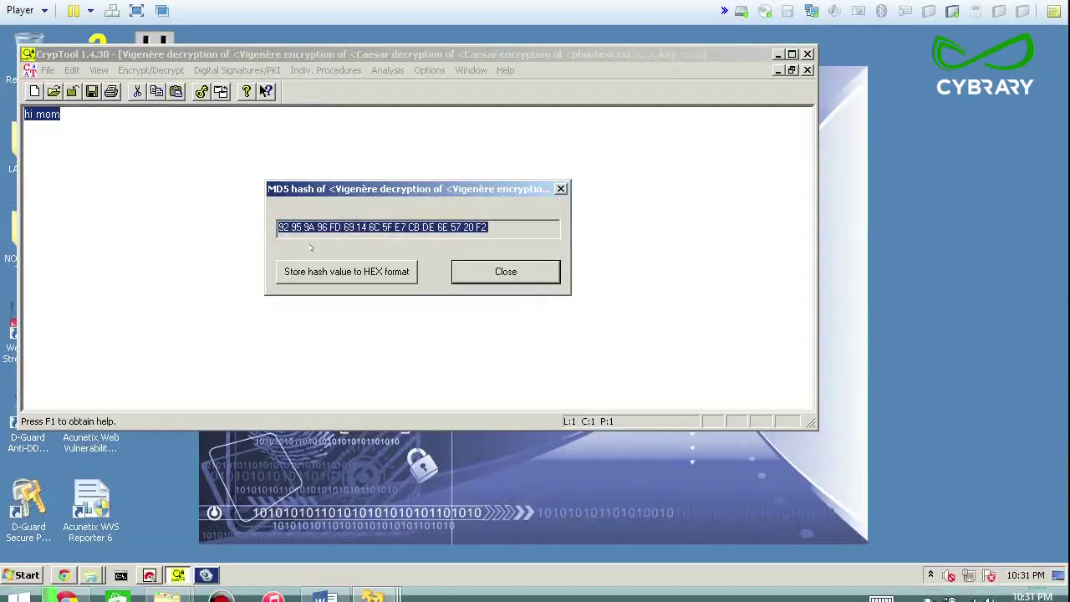
{"action": "left_click", "coordinate": [522, 269]}
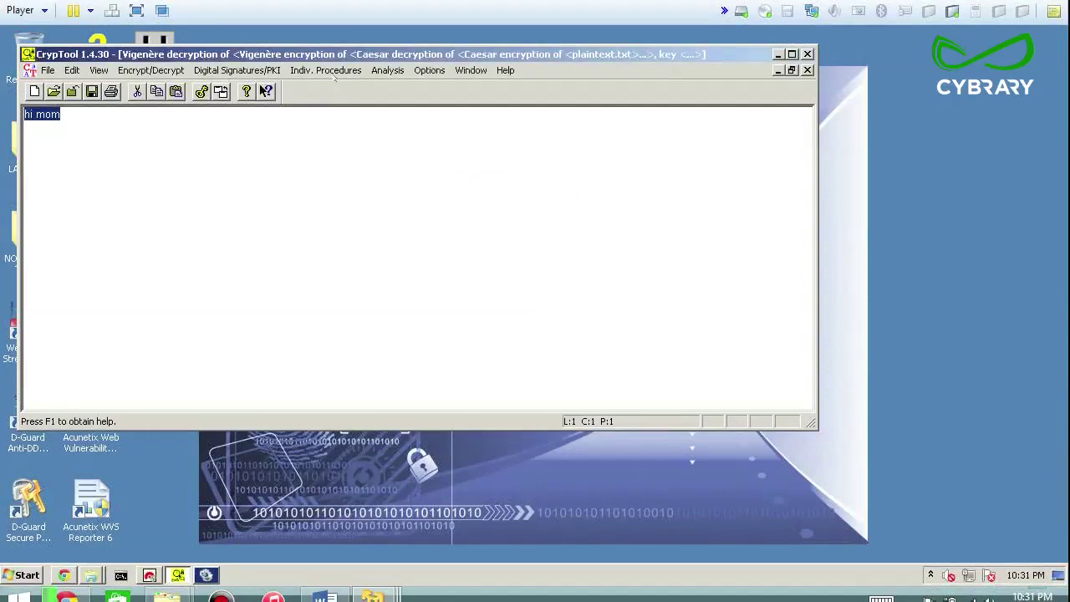
{"action": "left_click", "coordinate": [316, 72]}
{"action": "mouse_move", "coordinate": [327, 88]}
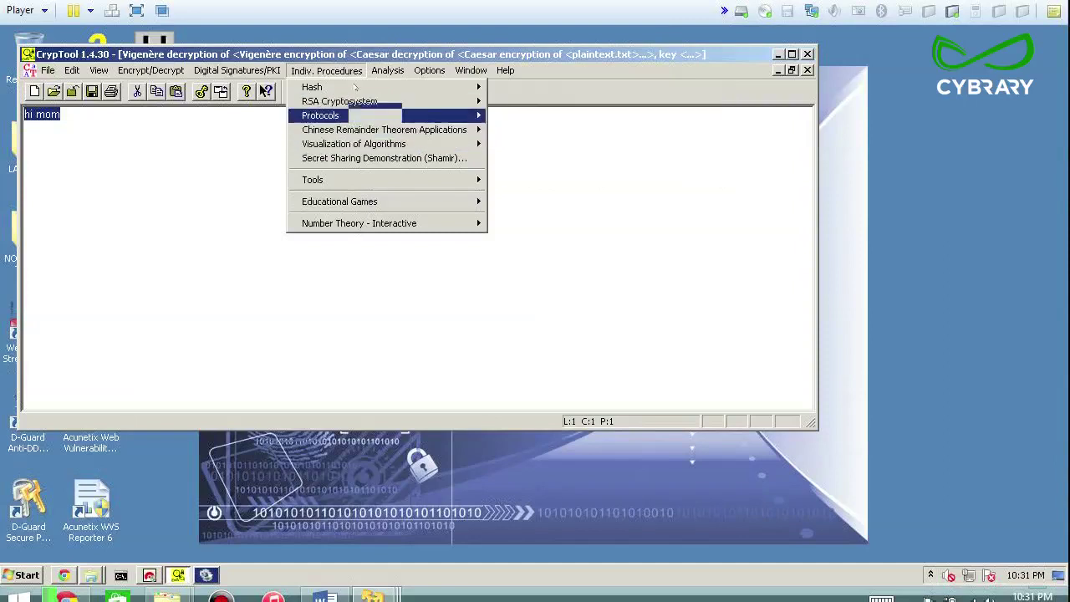
Browse the Indiv. Procedures submenus such as Hash, RSA Cryptosystem and Protocols
{"action": "mouse_move", "coordinate": [388, 71]}
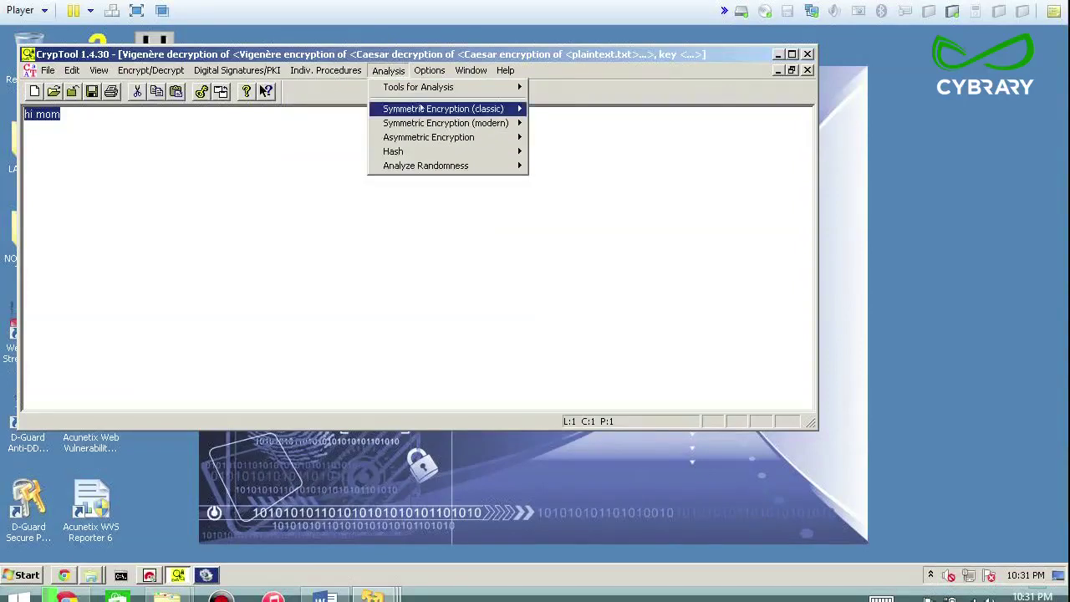
Browse the Analysis submenus for classic and modern symmetric, further algorithms and asymmetric encryption
{"action": "mouse_move", "coordinate": [421, 109]}
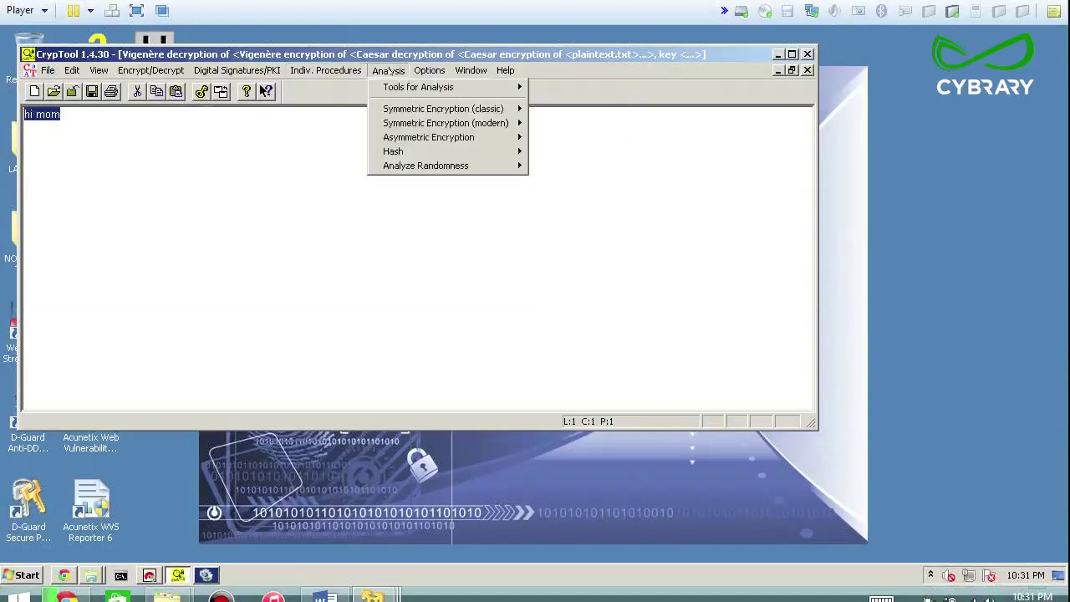
{"action": "mouse_move", "coordinate": [429, 70]}
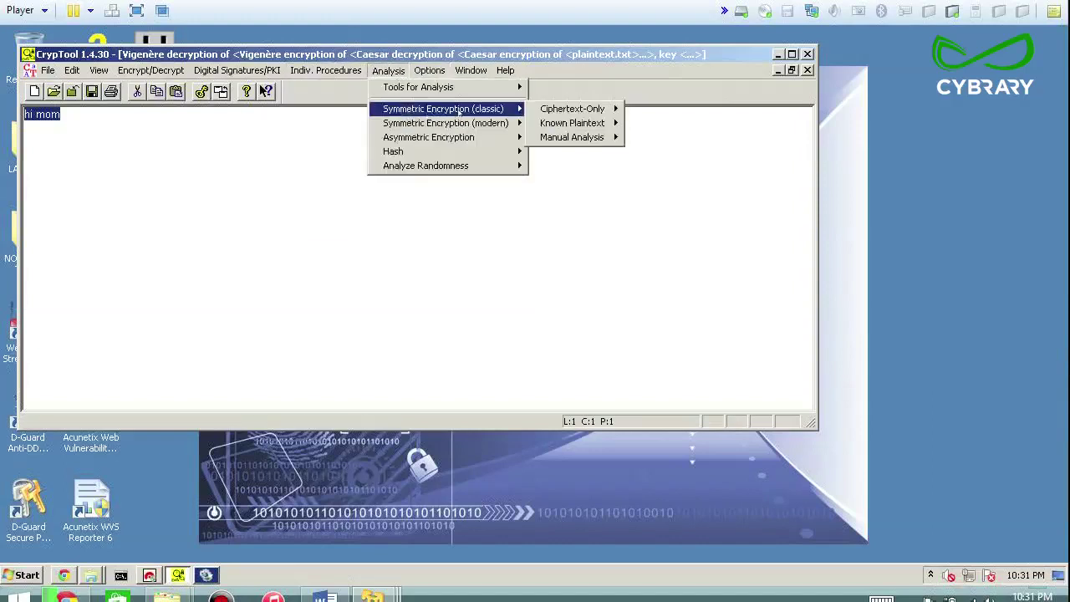
{"action": "mouse_move", "coordinate": [568, 110]}
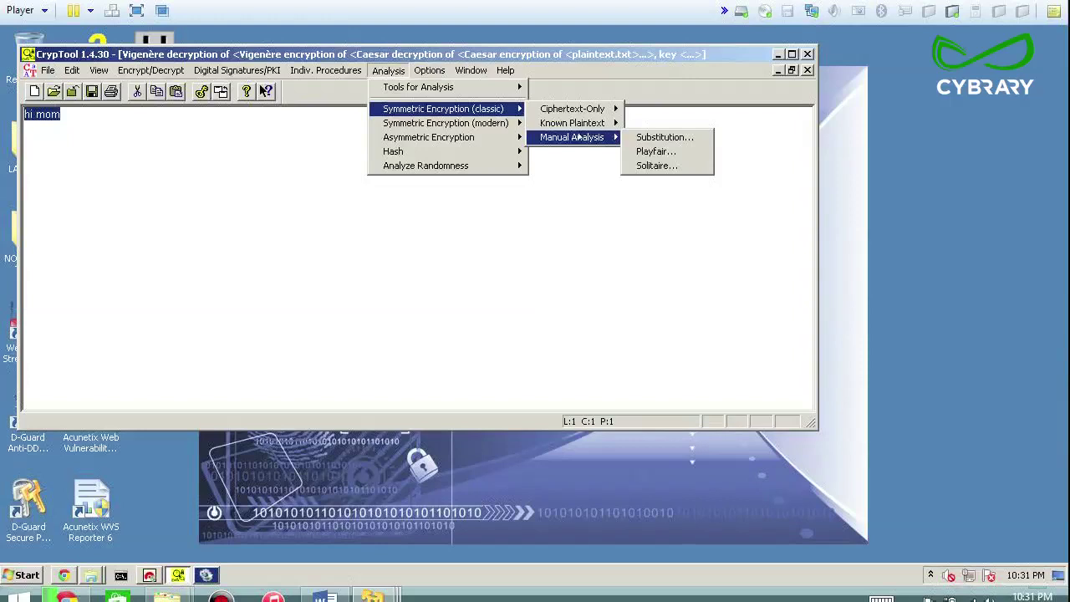
{"action": "mouse_move", "coordinate": [500, 123]}
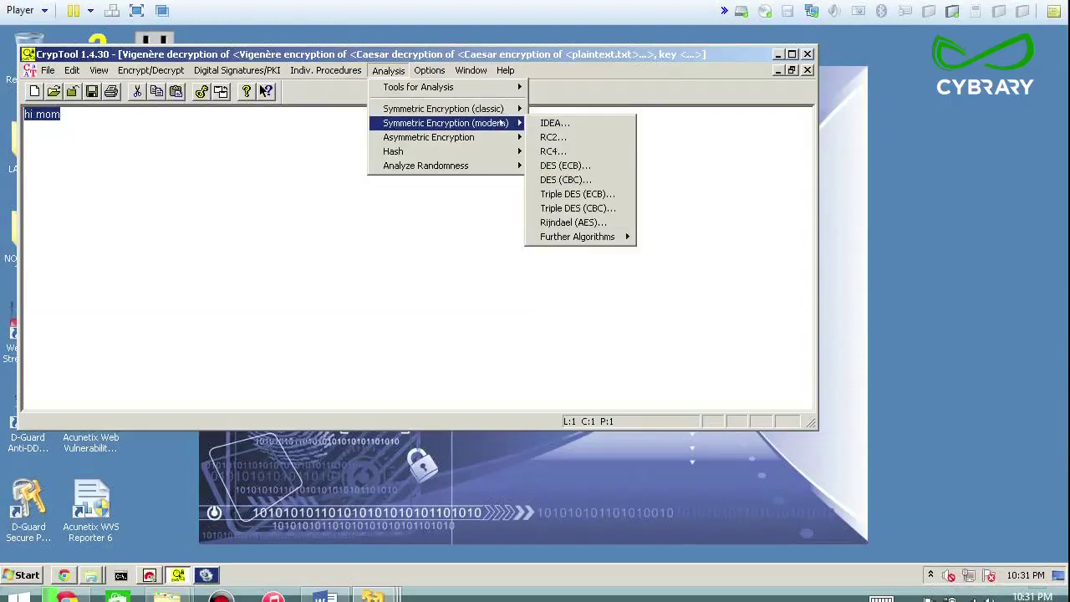
{"action": "left_click", "coordinate": [595, 239]}
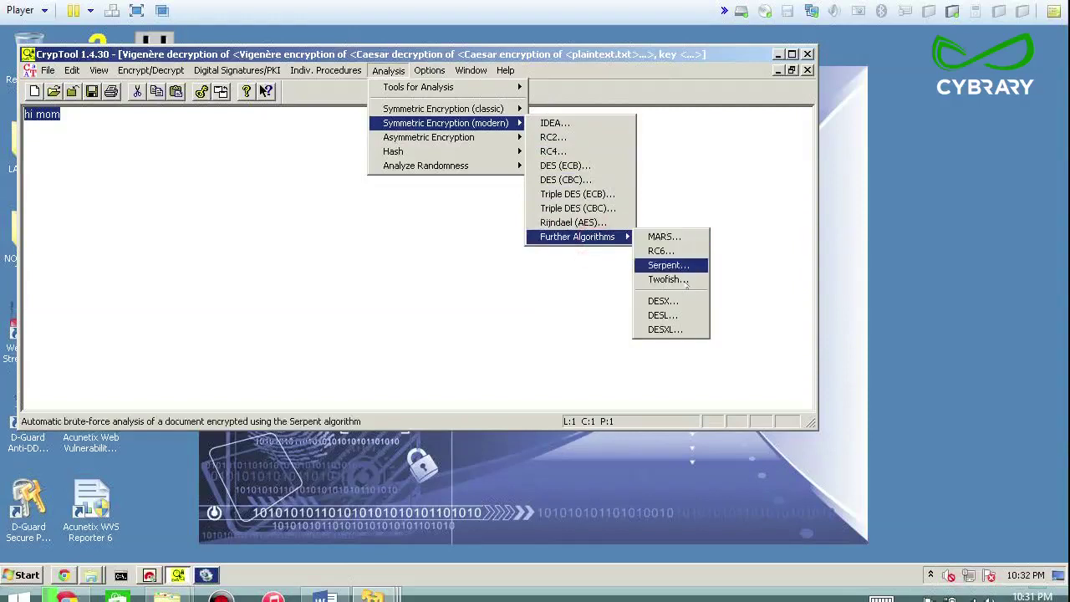
{"action": "mouse_move", "coordinate": [505, 136]}
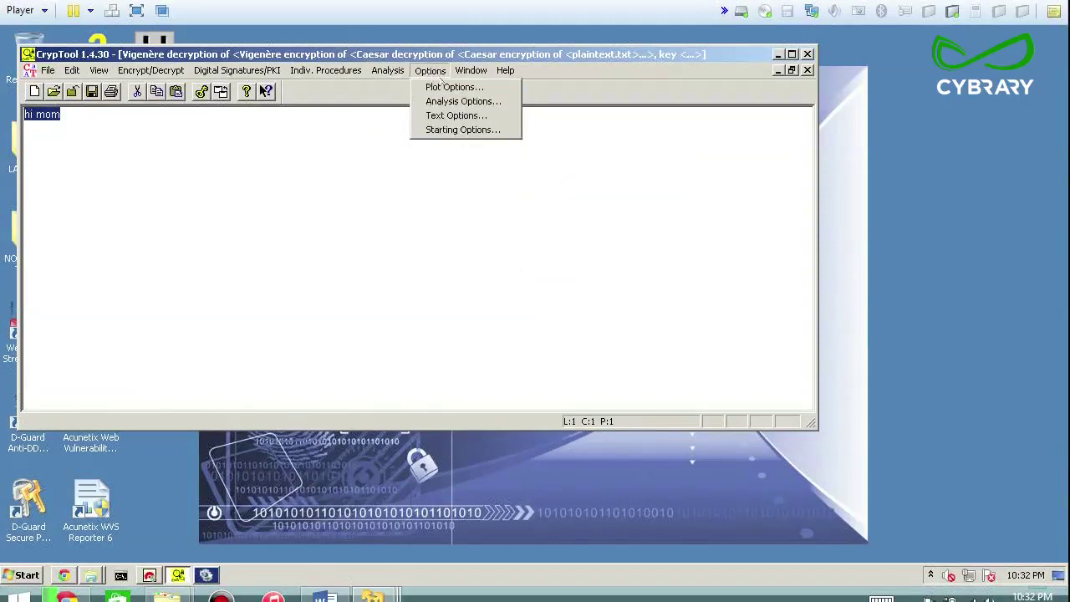
Turn on Show zero in the Plot Options and apply it
{"action": "left_click", "coordinate": [441, 87]}
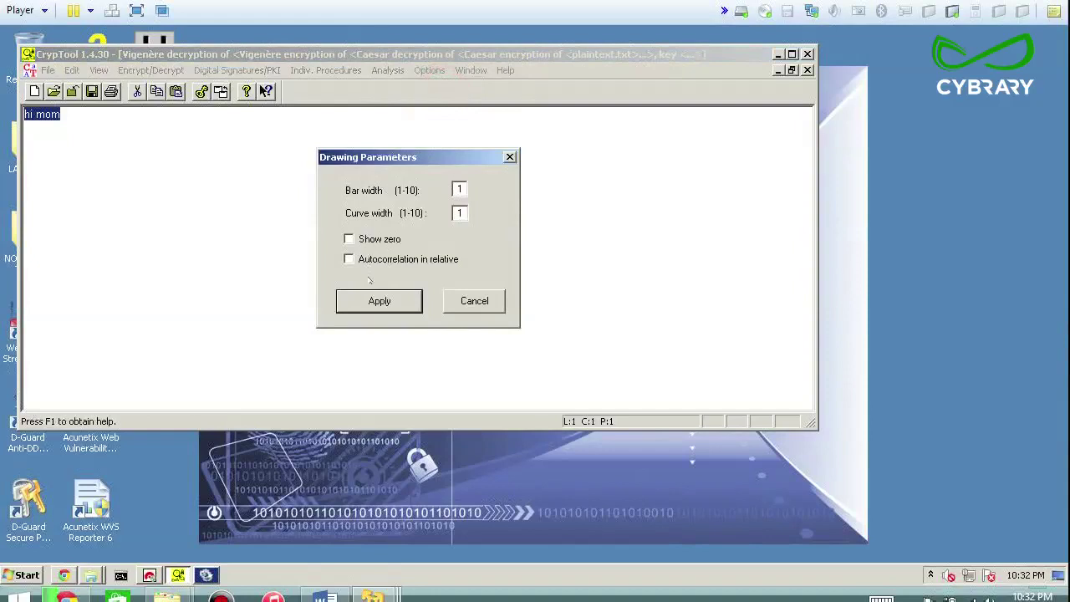
{"action": "left_click", "coordinate": [350, 239]}
{"action": "left_click", "coordinate": [359, 301]}
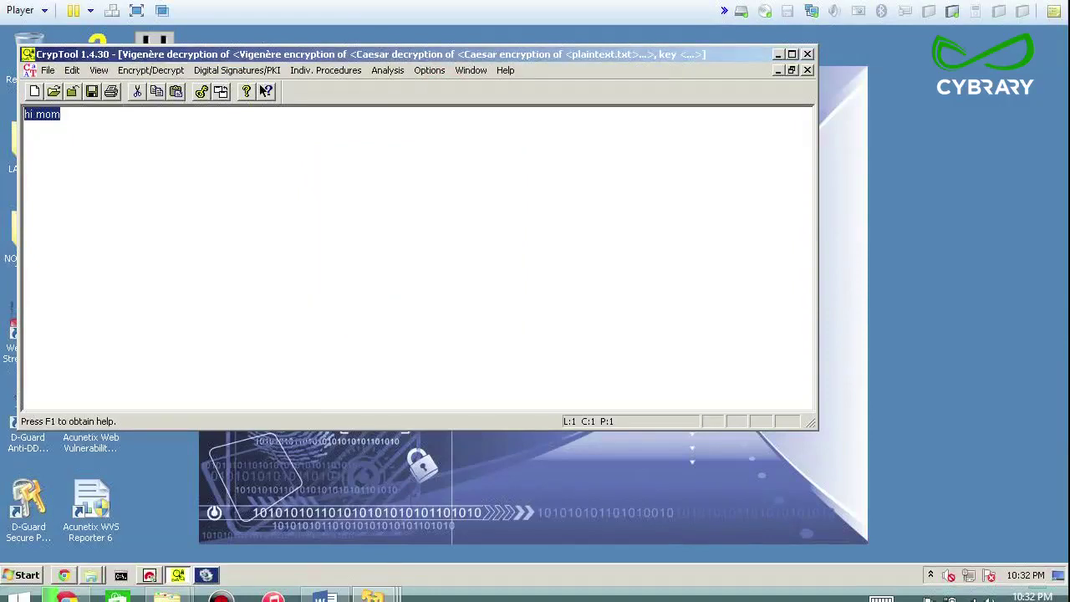
Reselect 'hi mom', check the open-windows list, and review Text Options without changes
{"action": "left_click", "coordinate": [63, 115]}
{"action": "left_click_drag", "start_coordinate": [2, 125], "coordinate": [5, 117]}
{"action": "left_click", "coordinate": [471, 71]}
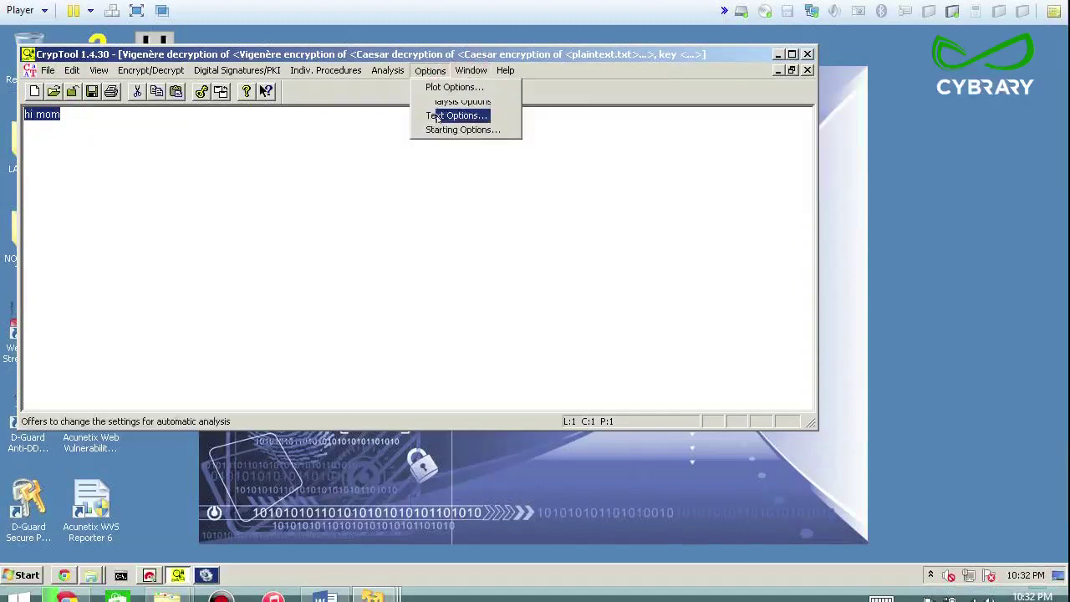
{"action": "left_click", "coordinate": [452, 115]}
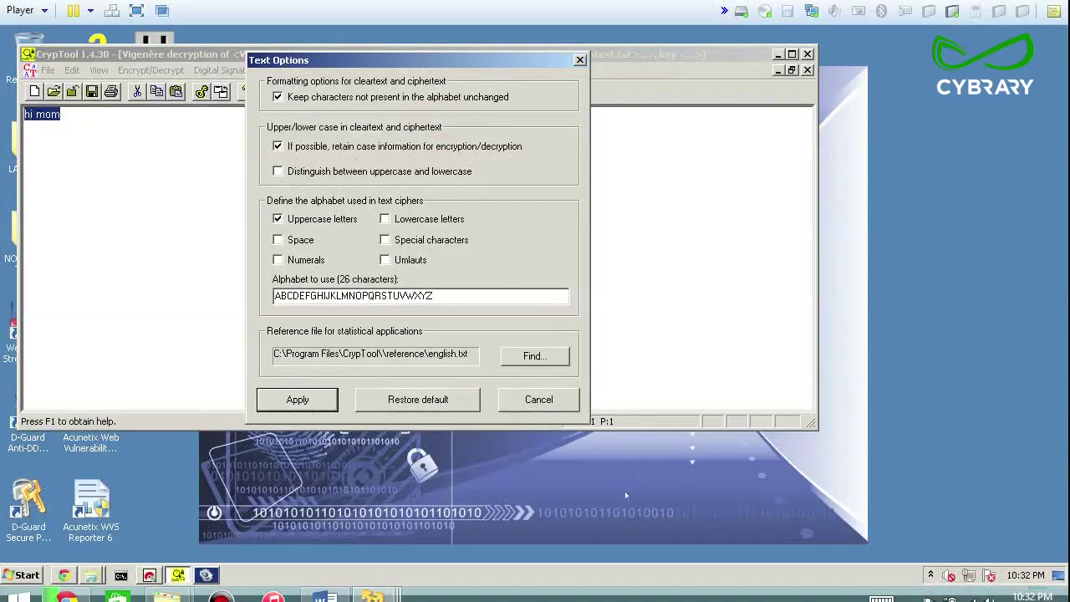
{"action": "left_click", "coordinate": [538, 399]}
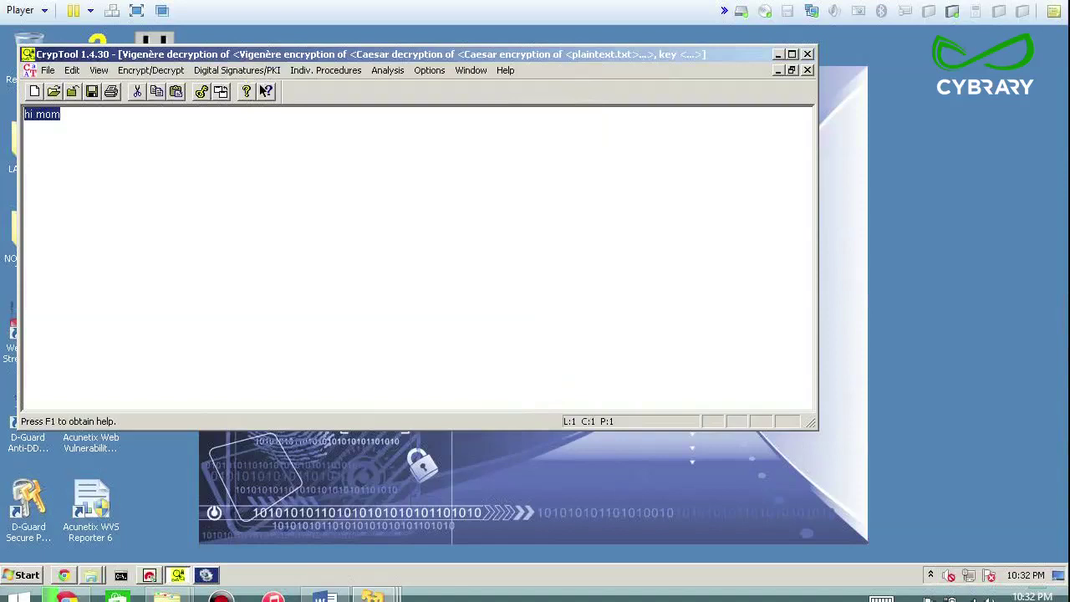
{"action": "left_click", "coordinate": [140, 71]}
Make whitespace visible, view and close the key display, and move the window right
{"action": "mouse_move", "coordinate": [100, 72]}
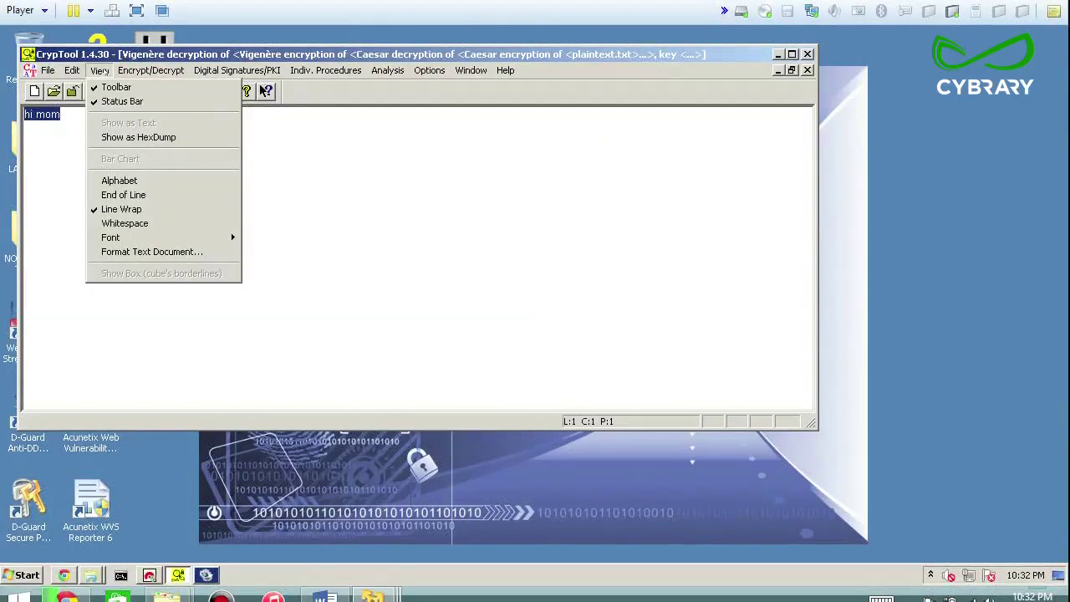
{"action": "left_click", "coordinate": [109, 223]}
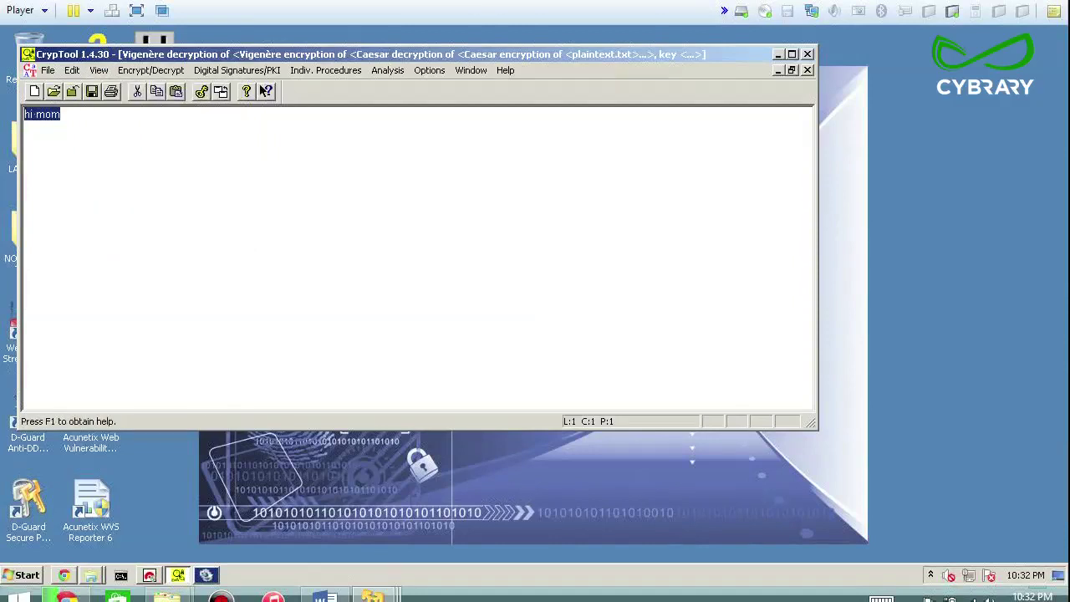
{"action": "left_click", "coordinate": [201, 91]}
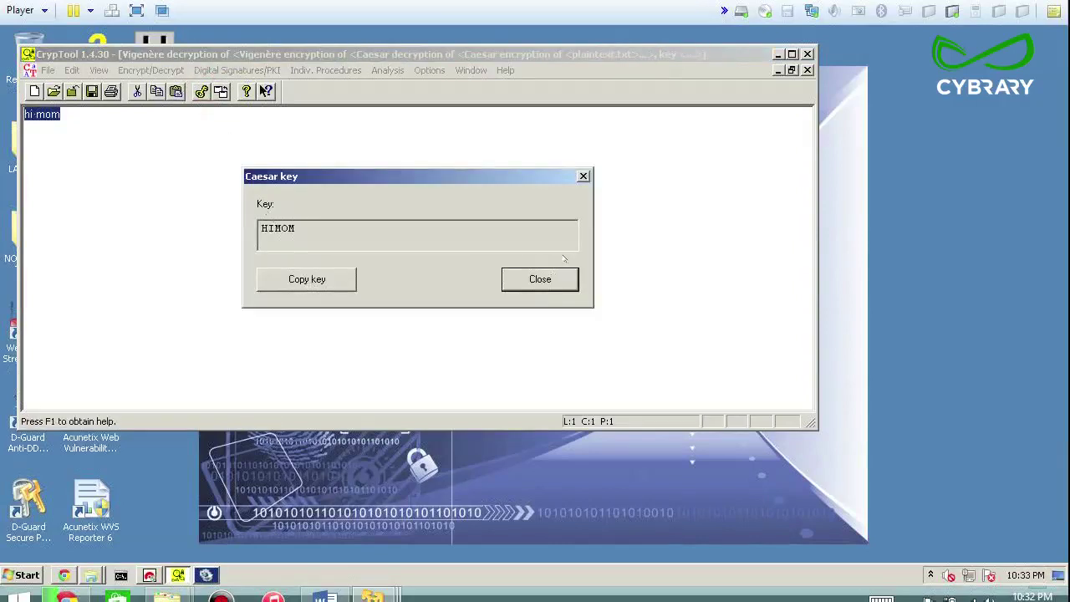
{"action": "left_click", "coordinate": [584, 177]}
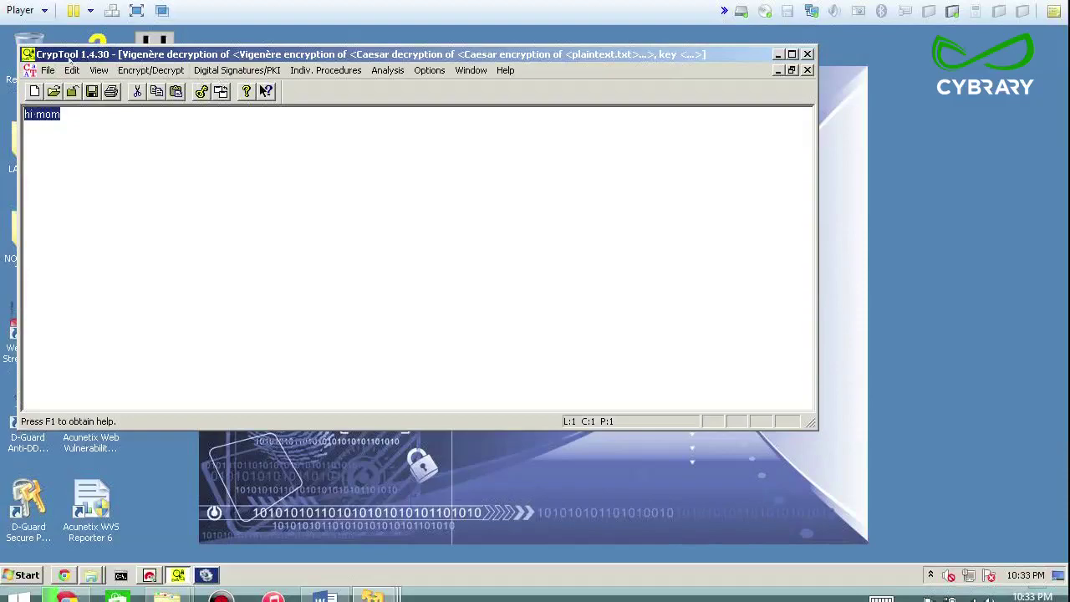
{"action": "left_click_drag", "start_coordinate": [91, 55], "coordinate": [174, 57]}
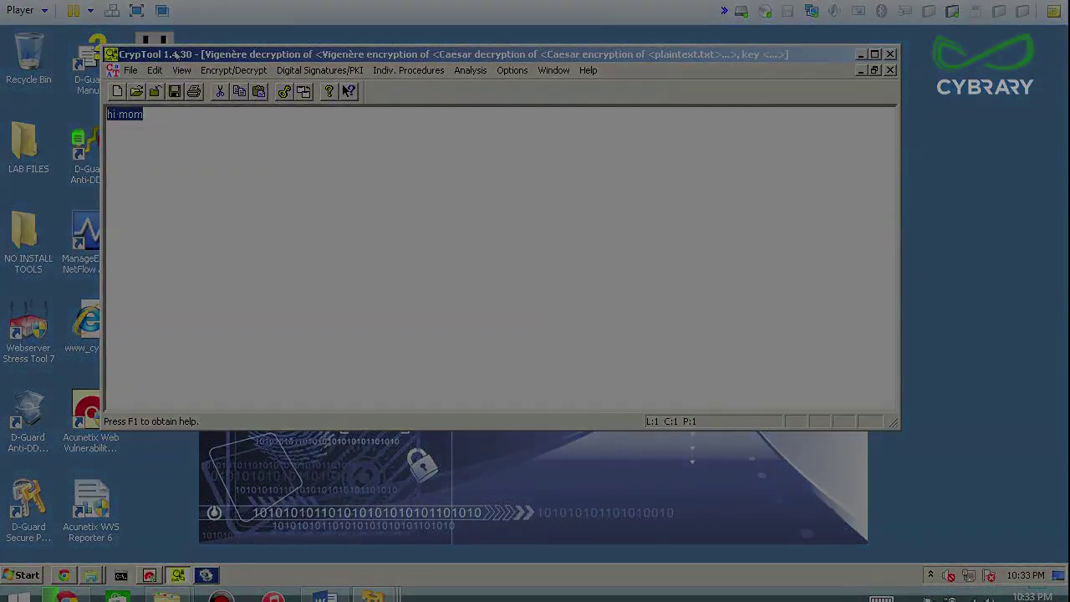